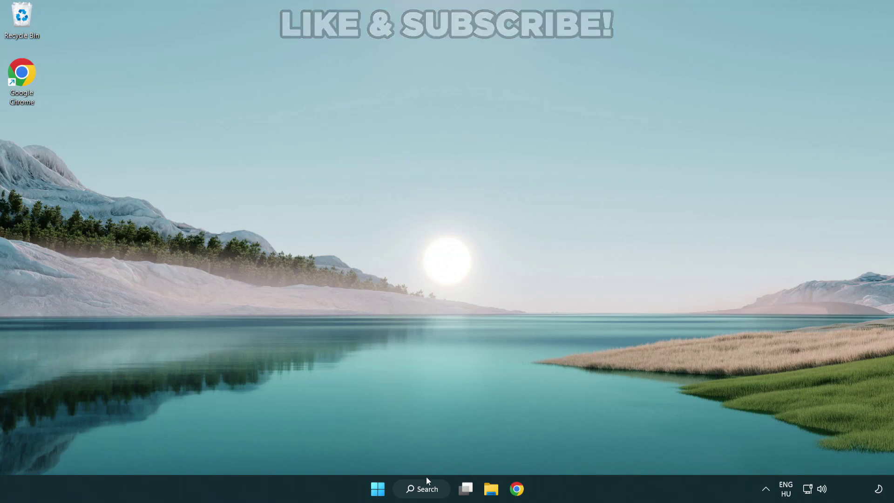
Search Windows for 'device manager' so Device Manager shows as the best match.
left_click(424, 489)
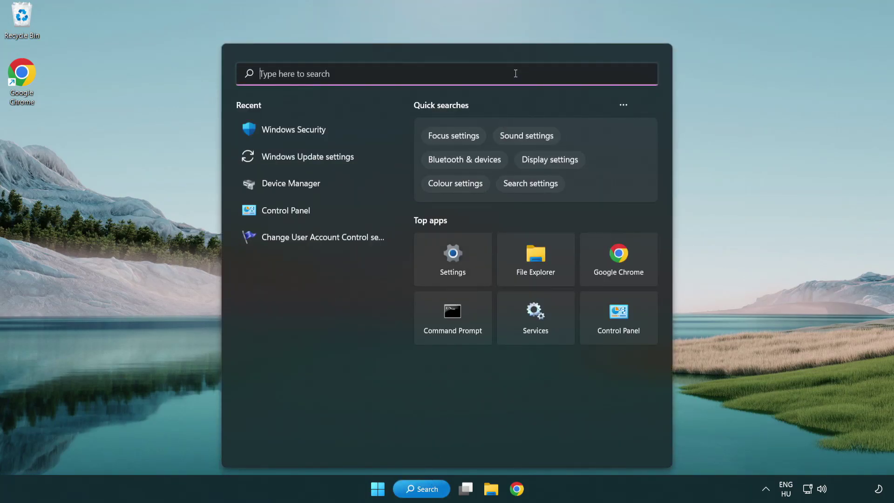
type("device m")
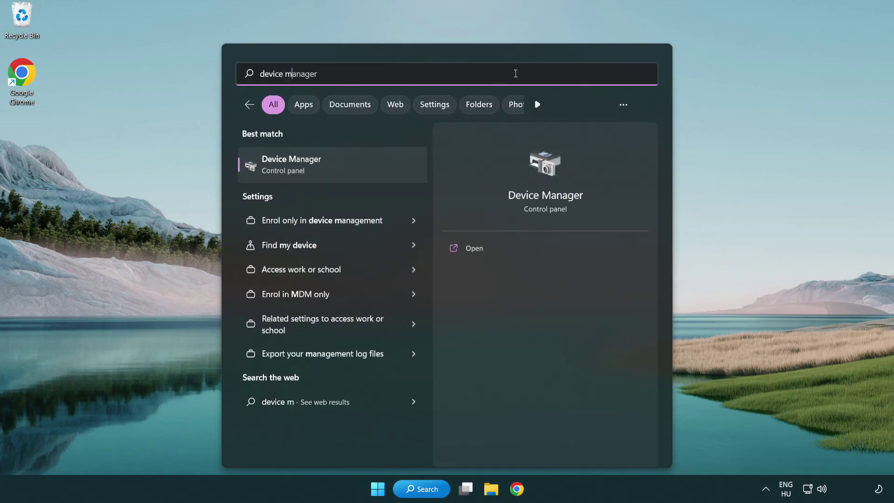
type("anager")
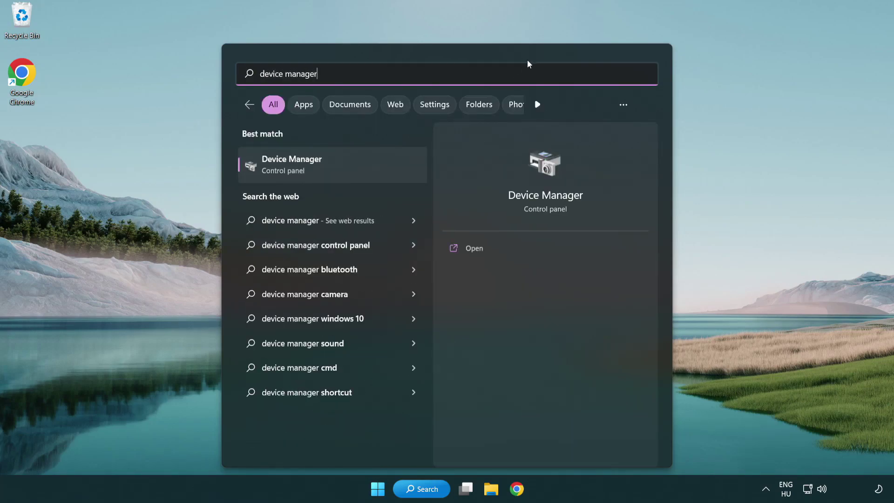
Open Device Manager, centre its window, and expand Display adapters to select VMware SVGA 3D.
left_click(357, 169)
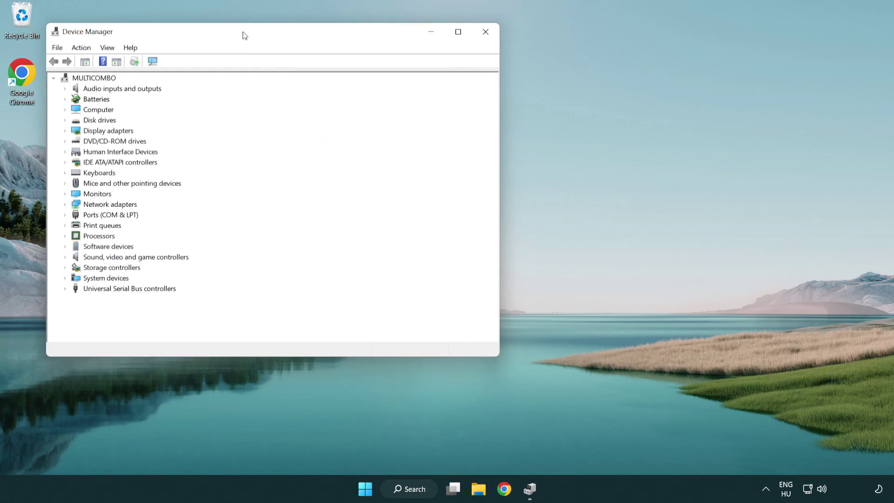
left_click_drag(243, 36, 392, 90)
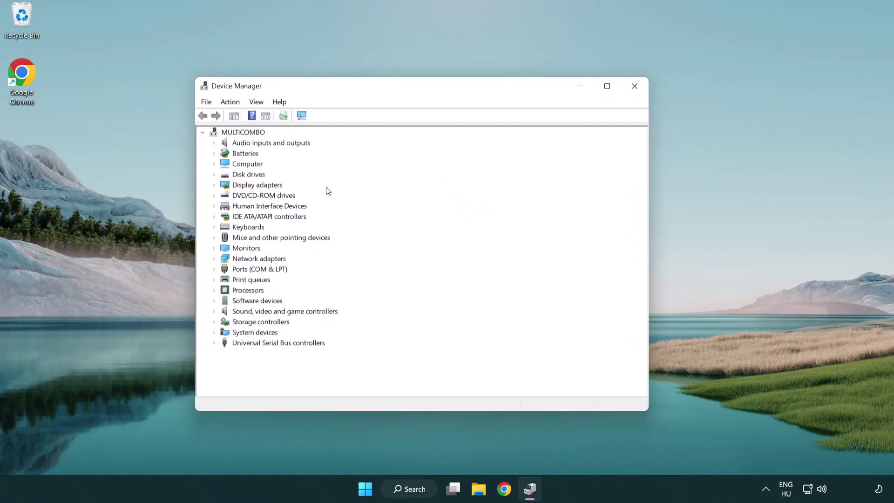
left_click(245, 188)
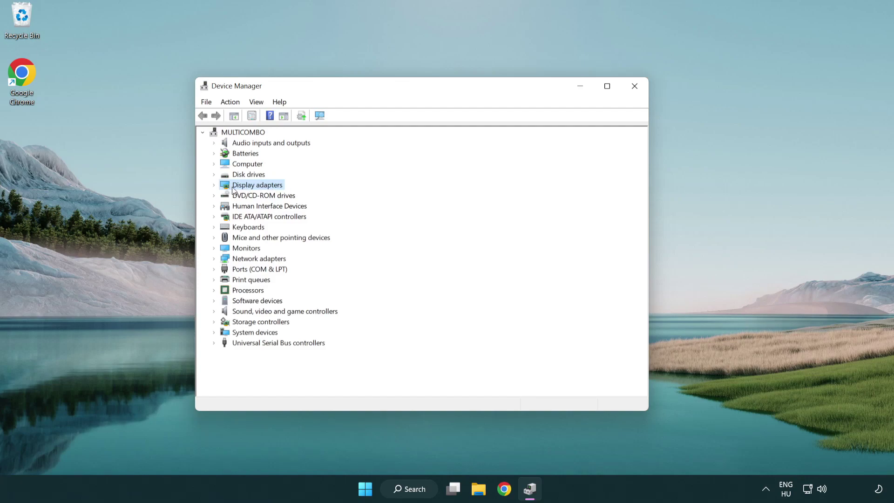
left_click(214, 186)
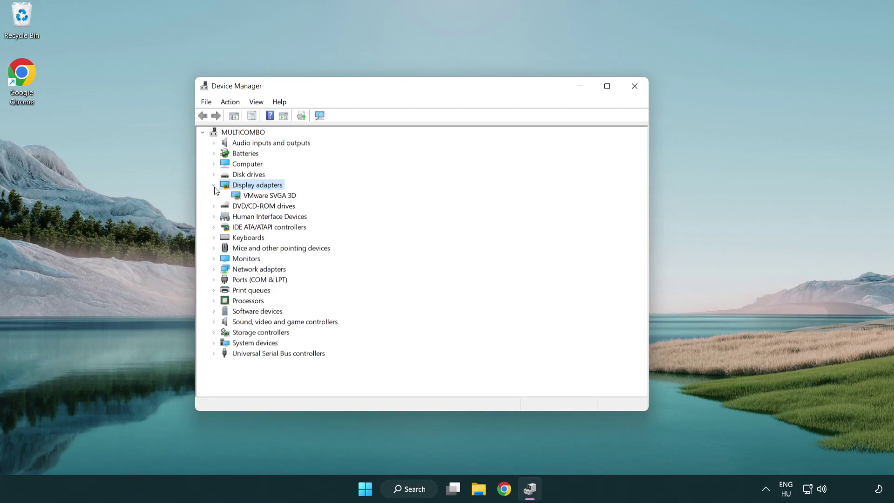
left_click(266, 198)
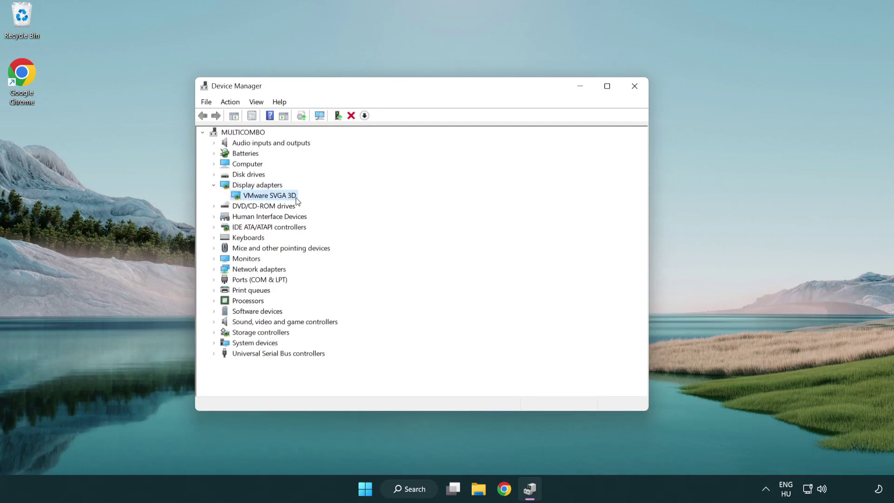
Search automatically for a newer VMware SVGA 3D driver, confirm it's current, and close Device Manager.
right_click(267, 198)
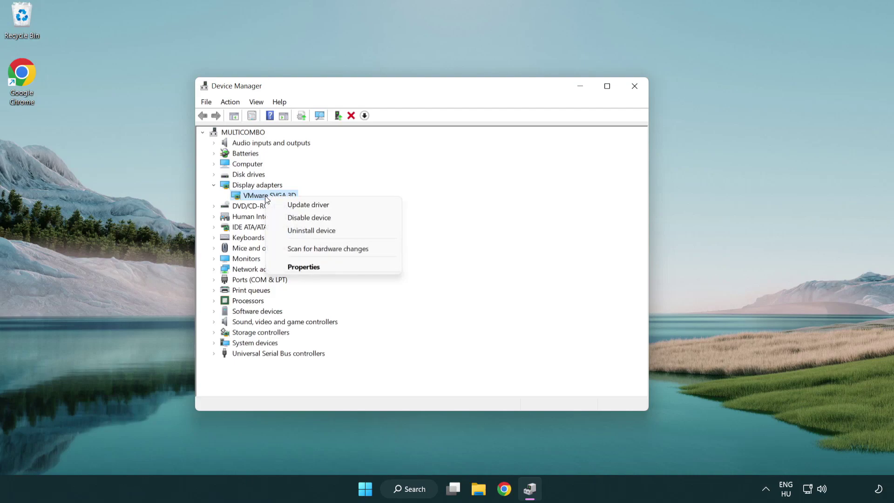
left_click(353, 207)
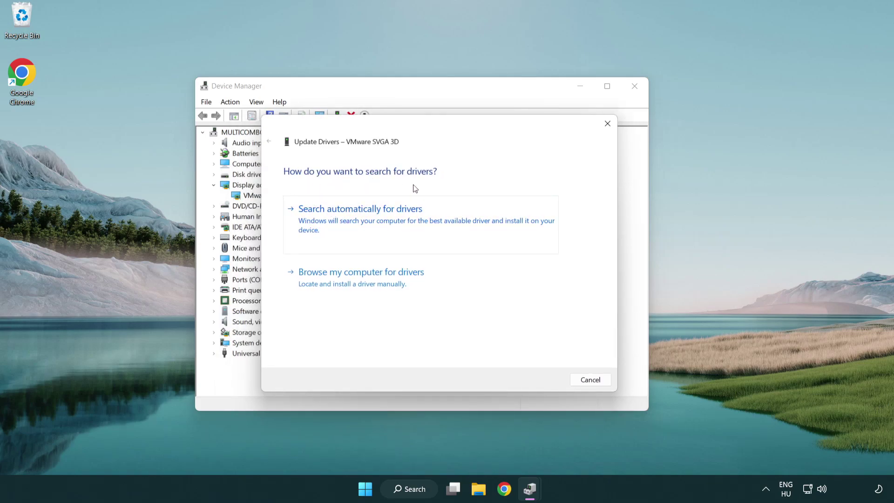
left_click(394, 218)
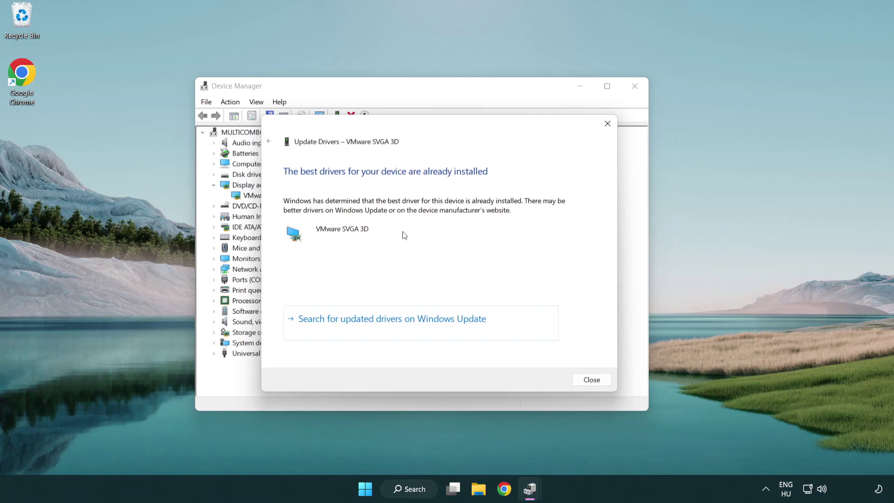
left_click(592, 380)
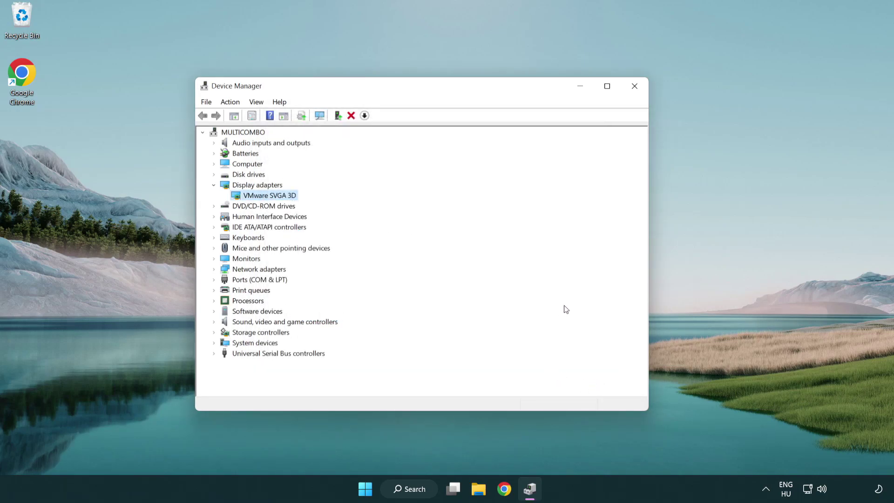
left_click(635, 86)
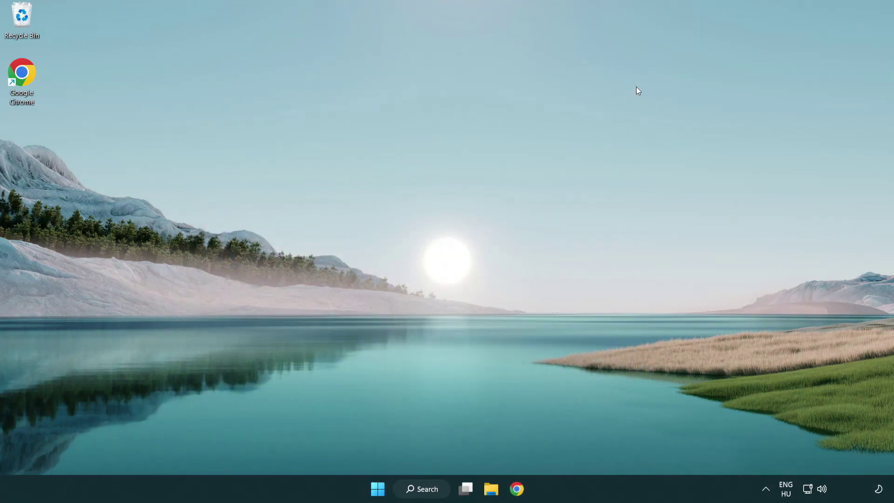
Search for 'update' and open the Windows Update settings page.
left_click(429, 487)
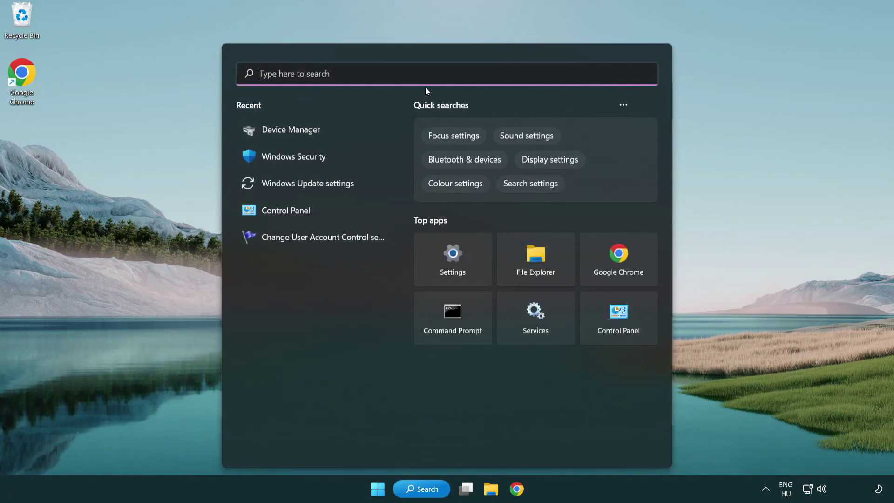
type("update")
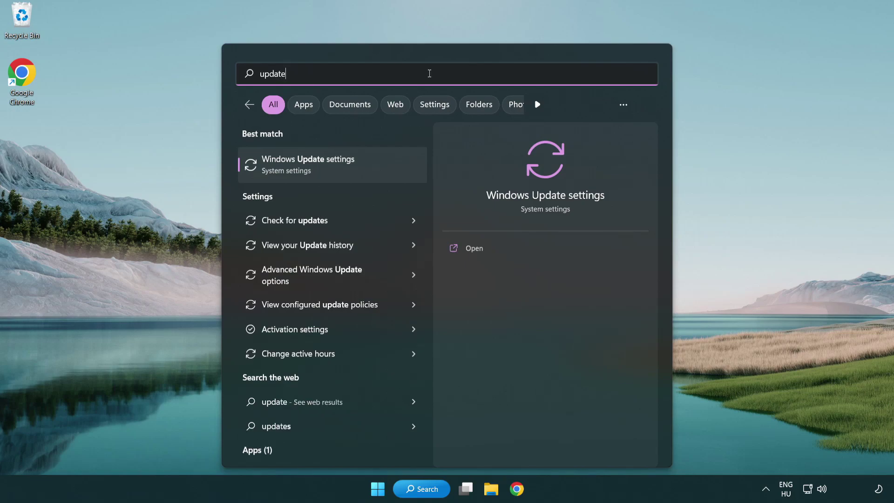
left_click(351, 172)
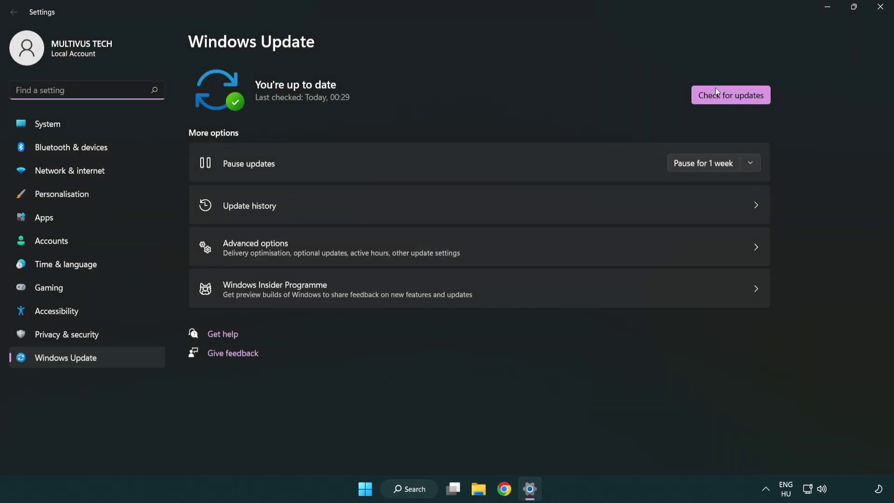
Check for Windows updates, confirm the PC is up to date, and close Settings.
left_click(747, 100)
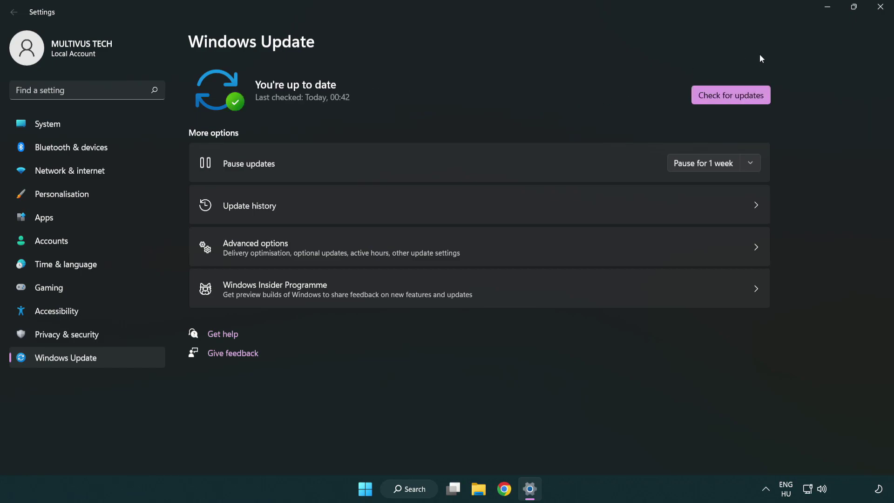
left_click(878, 14)
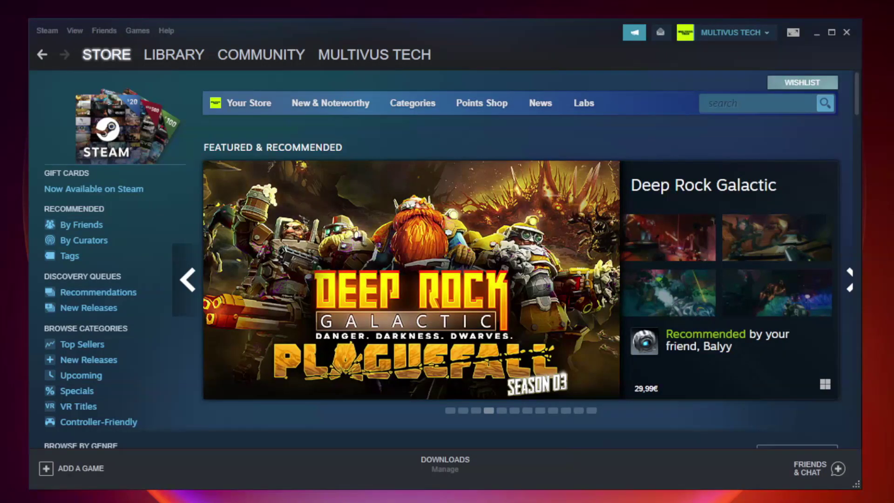
Switch Steam from the store to the Library and right-click YOUR NOT WORKING GAME.
mouse_move(149, 58)
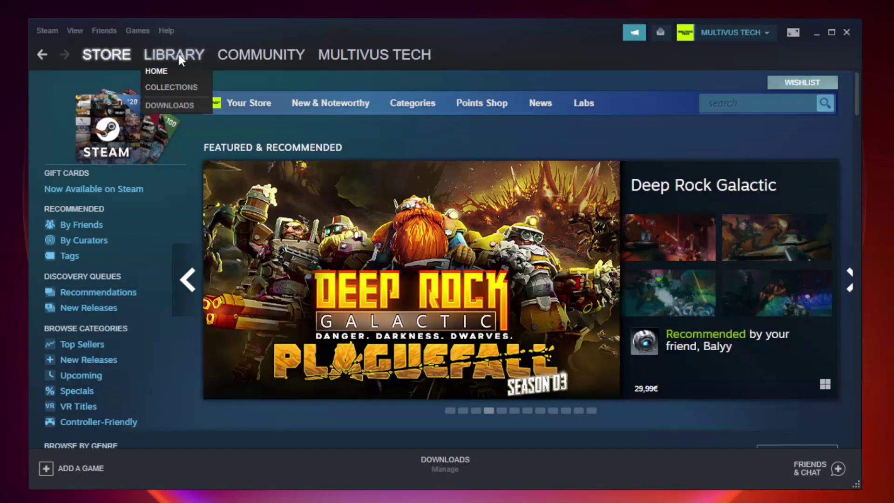
left_click(181, 60)
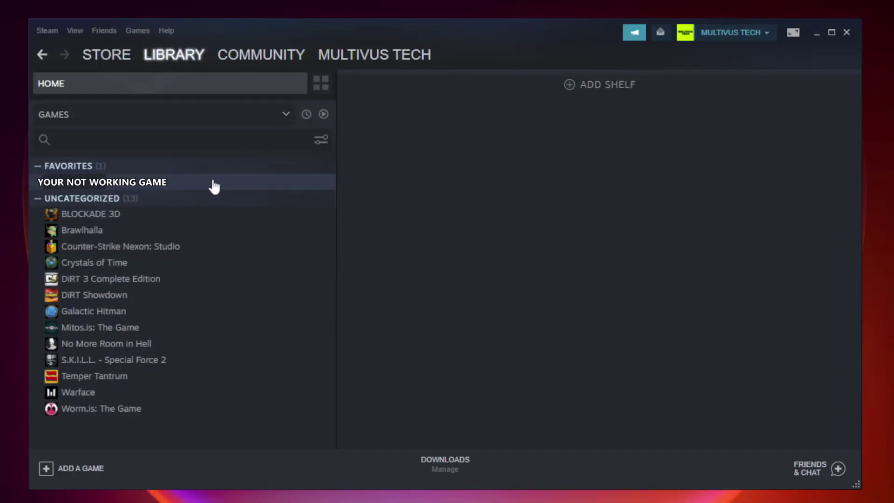
left_click(192, 182)
right_click(192, 185)
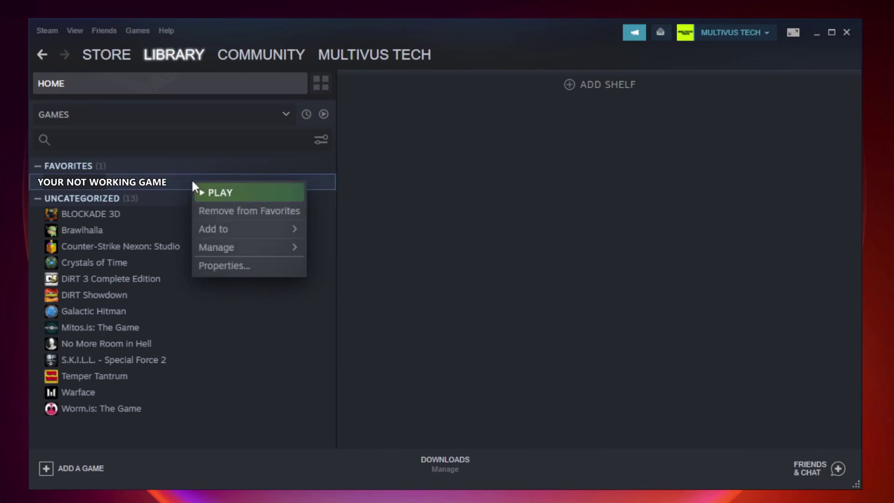
Verify the game's files under Properties > Local Files until all 9192 files validate.
left_click(246, 264)
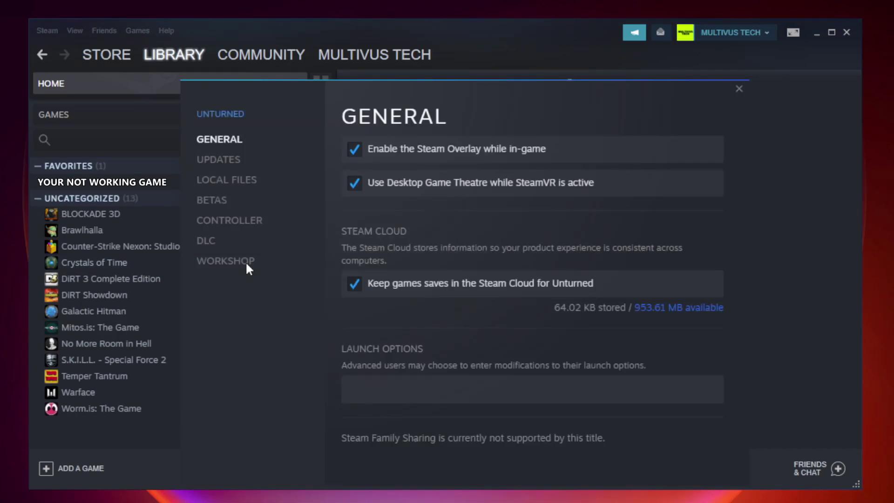
left_click(238, 184)
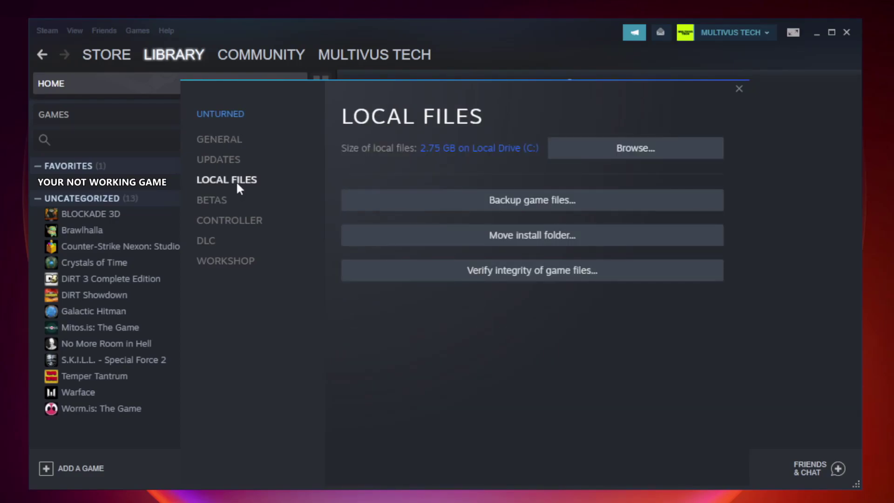
left_click(543, 278)
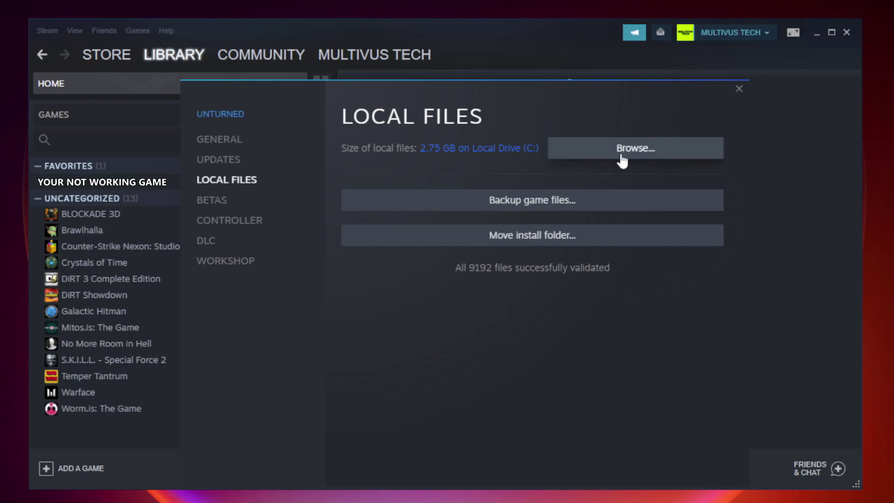
Open the game's install folder and bring up the YOUR NOT WORKING GAME shortcut's Properties.
left_click(639, 159)
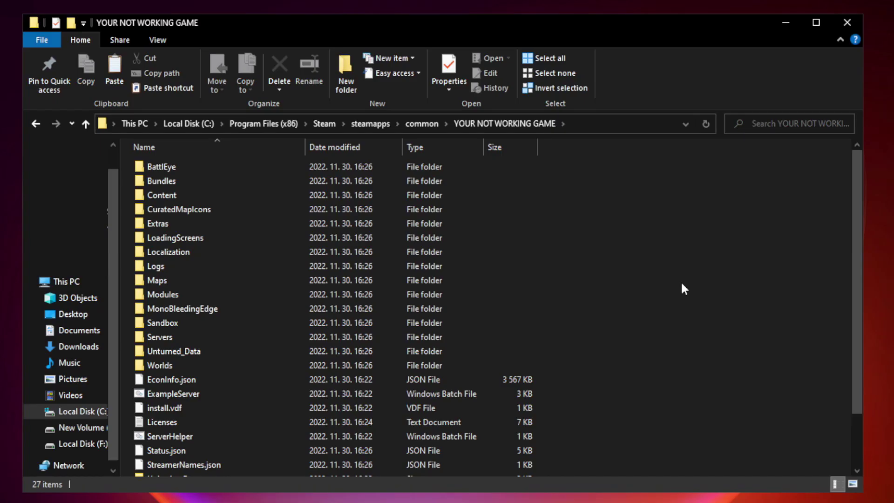
left_click_drag(858, 244, 859, 322)
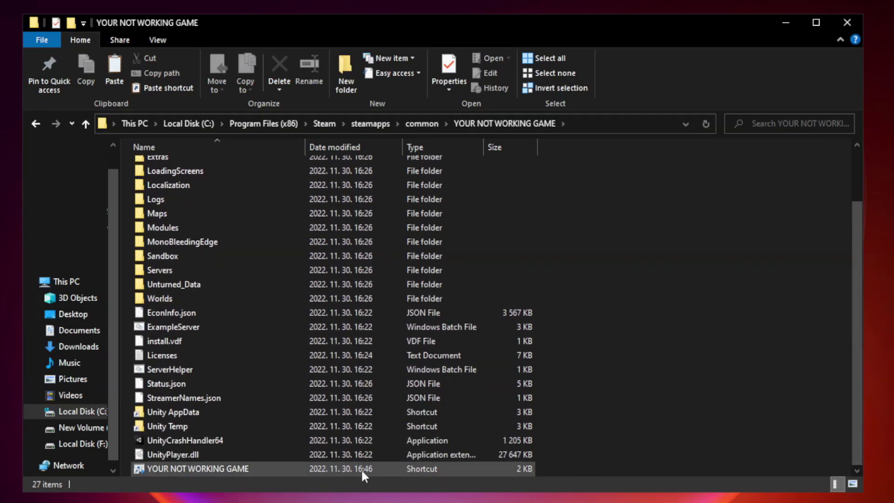
left_click(308, 470)
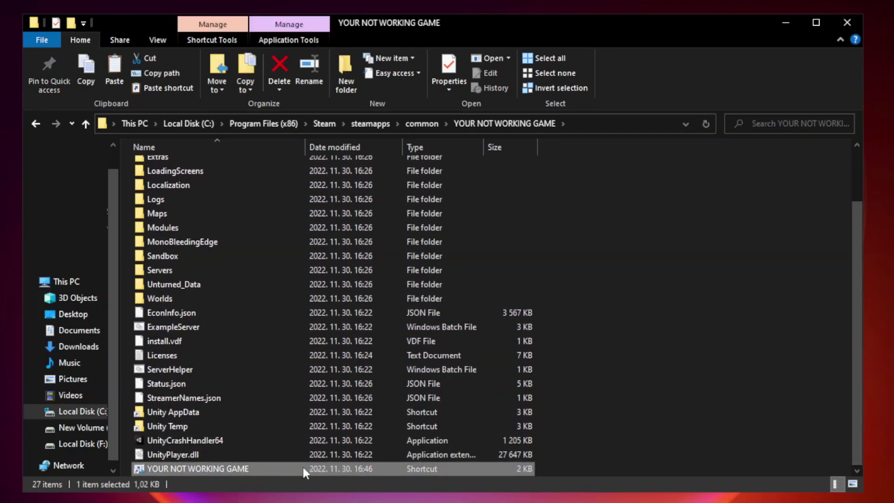
right_click(303, 469)
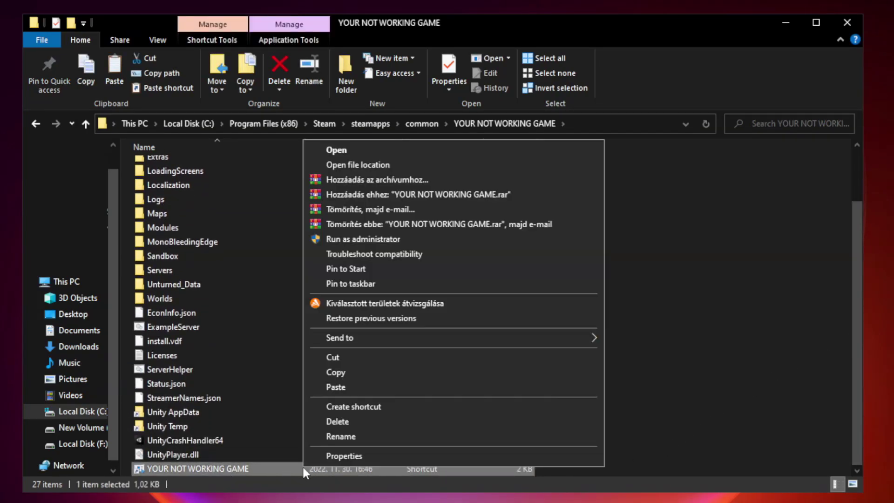
left_click(451, 455)
Set the shortcut to Windows 8 compatibility mode, run as administrator, fullscreen optimizations off, and apply.
left_click_drag(445, 247, 444, 101)
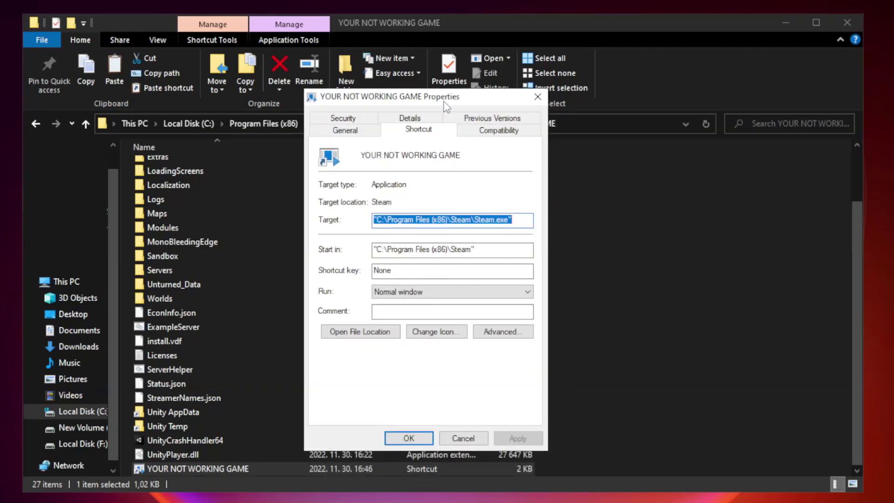
left_click(495, 136)
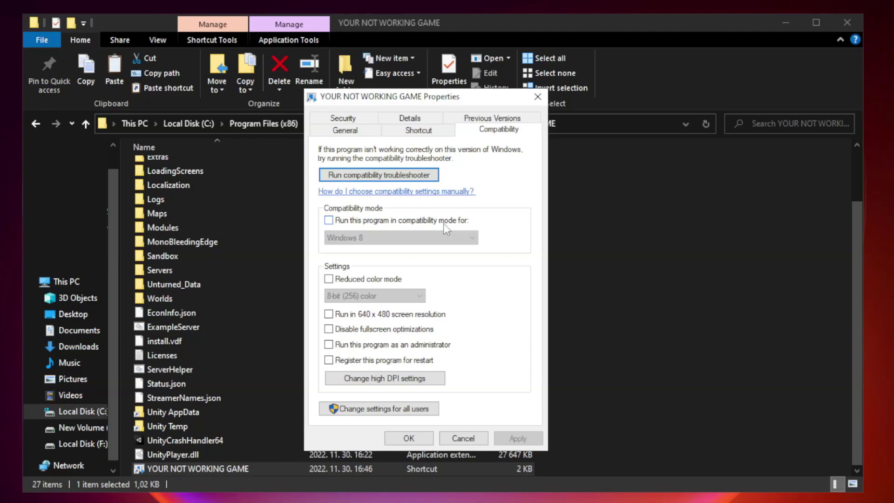
left_click(357, 222)
left_click(382, 237)
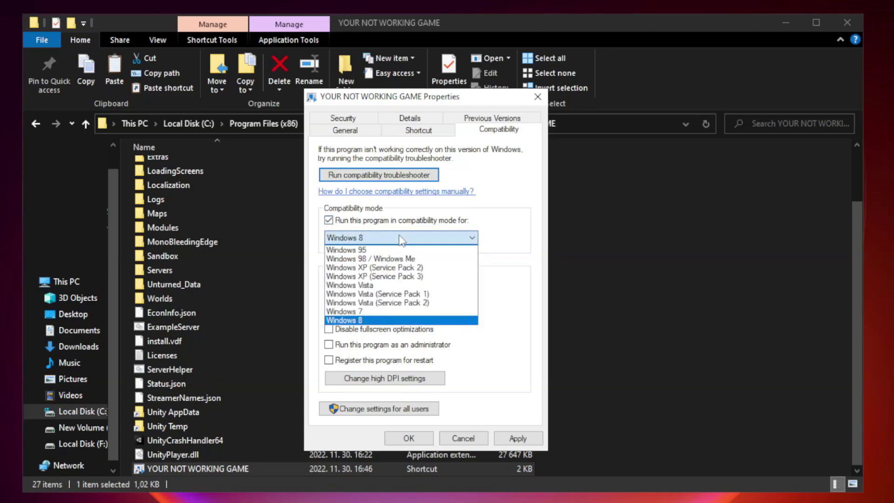
left_click(378, 320)
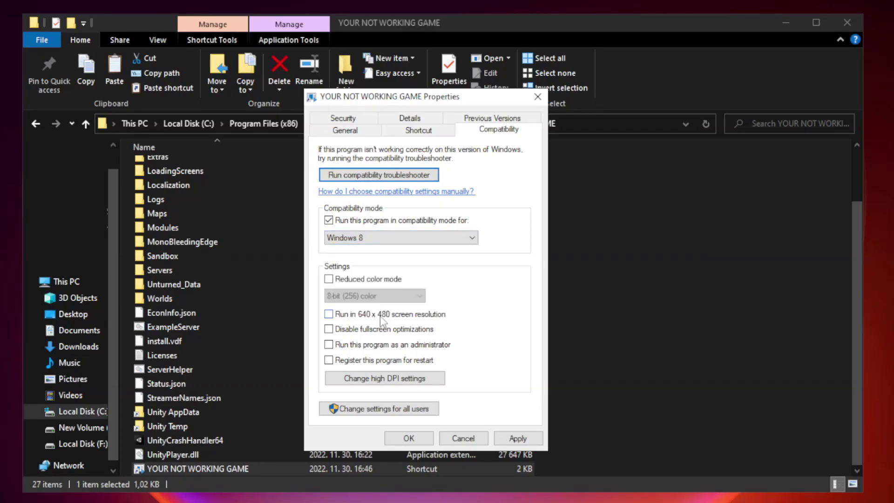
left_click(350, 331)
left_click(517, 441)
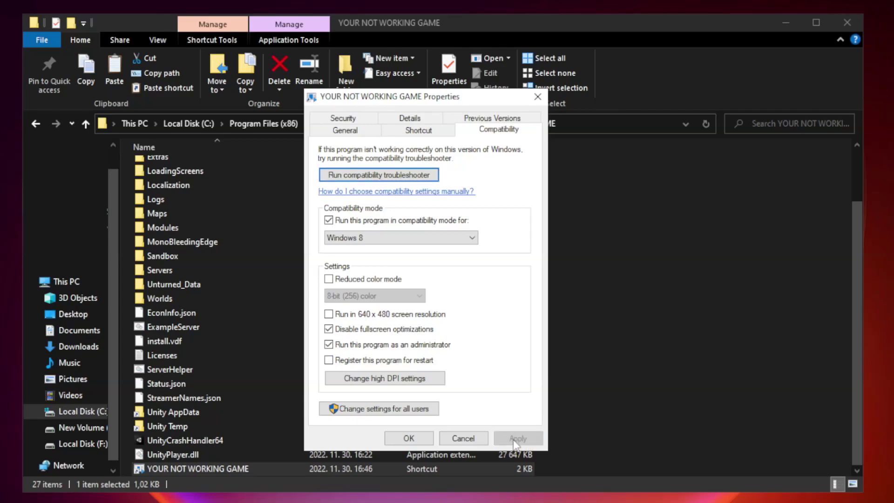
left_click(408, 438)
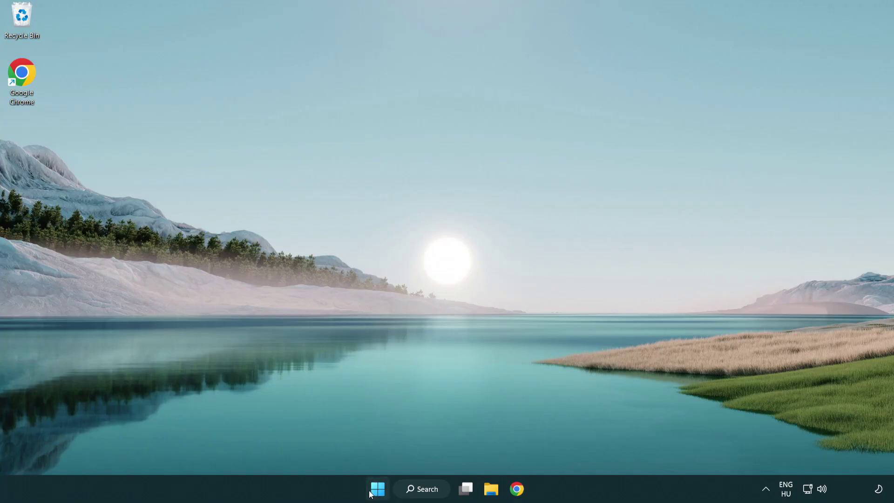
Launch Task Manager from the Start button's Win+X menu.
right_click(379, 490)
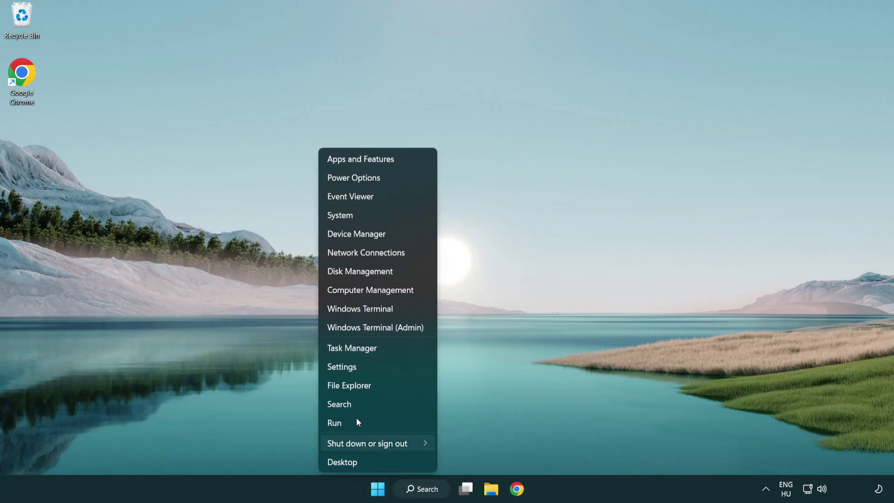
left_click(395, 349)
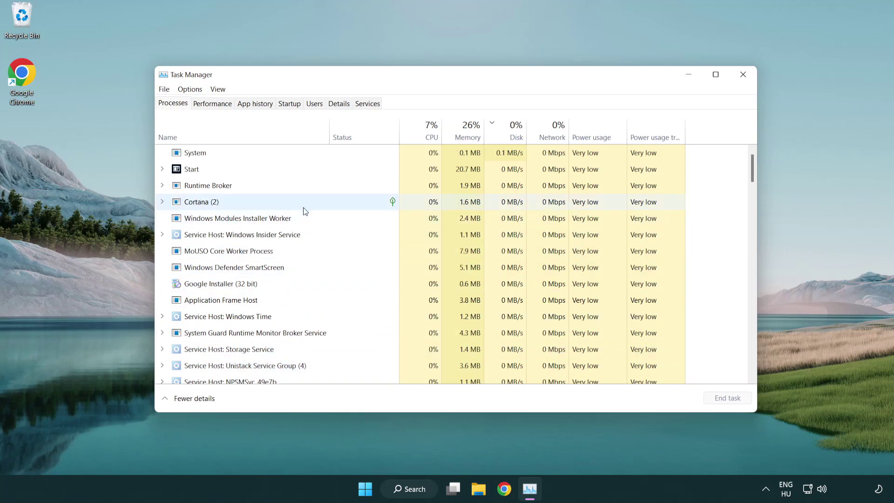
Disable Terminal, Phone Link, Cortana and Windows Security notification as startup apps.
left_click(291, 104)
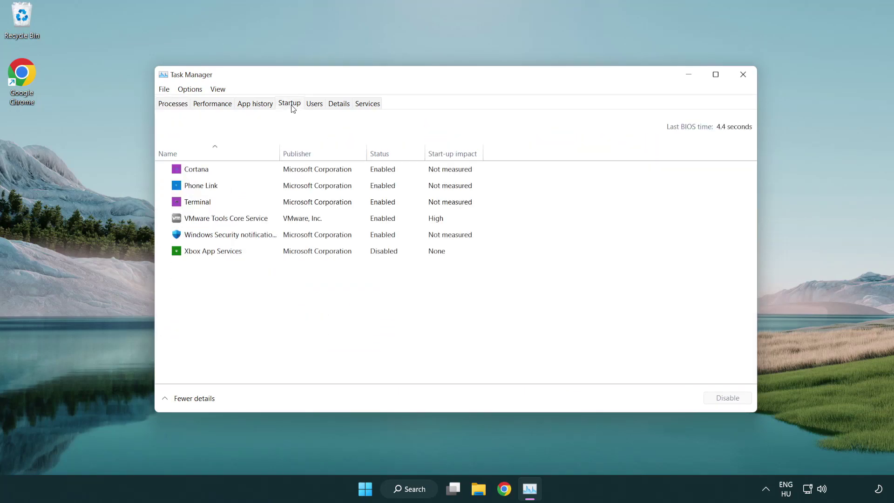
left_click(293, 204)
left_click(715, 398)
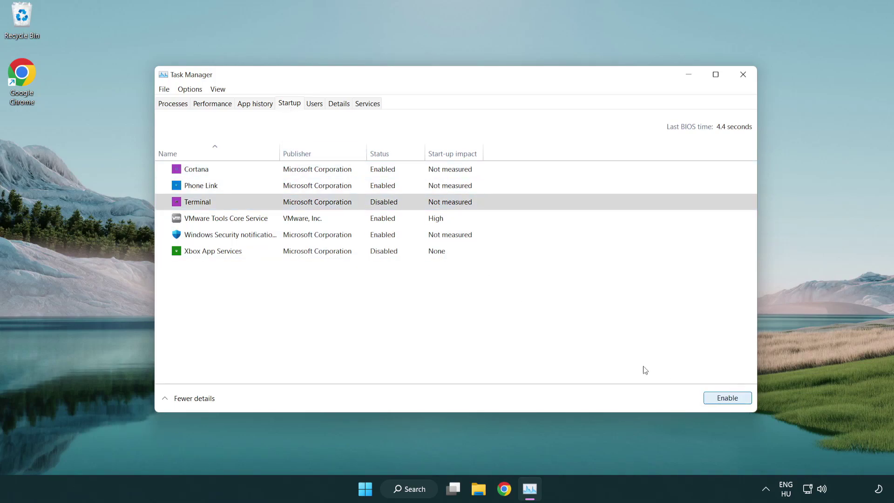
left_click(373, 190)
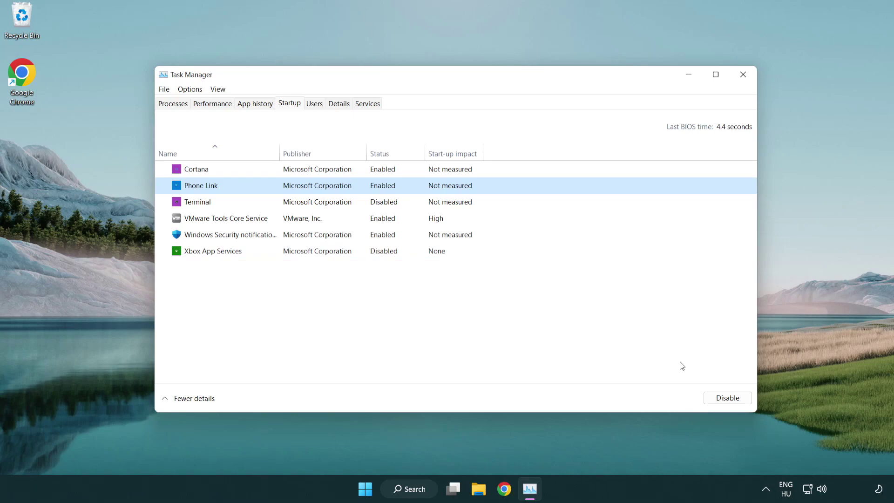
left_click(726, 398)
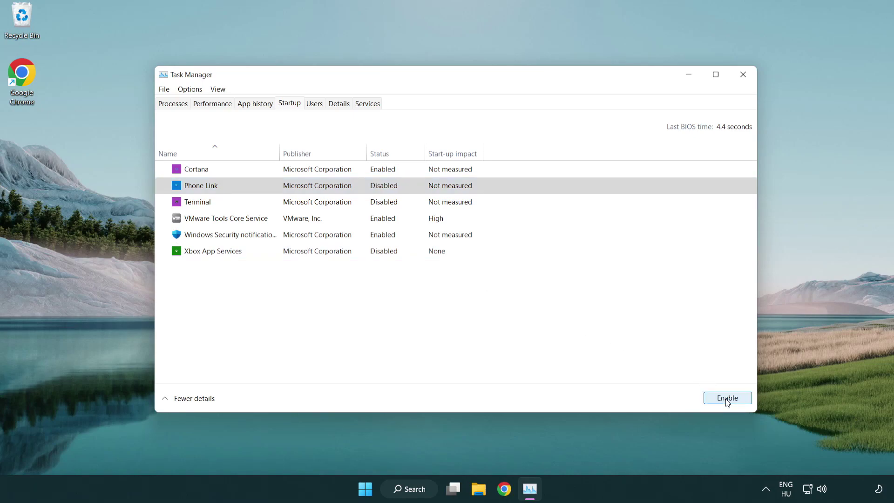
left_click(320, 174)
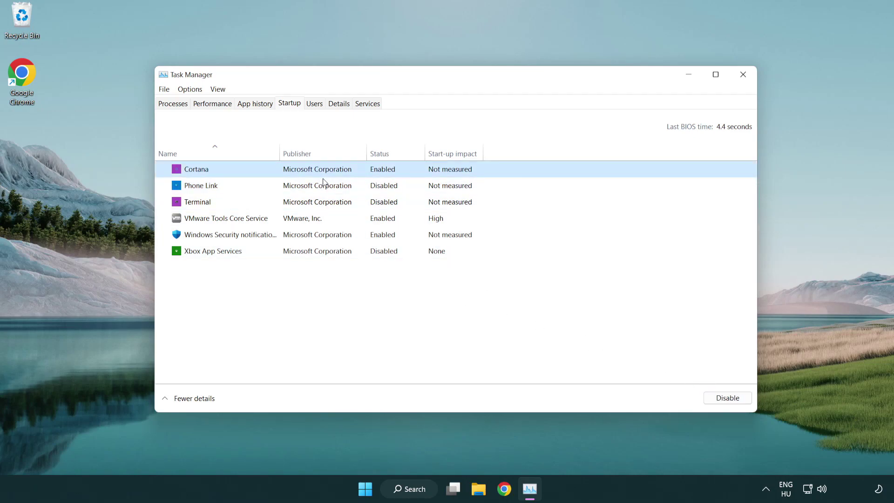
left_click(708, 394)
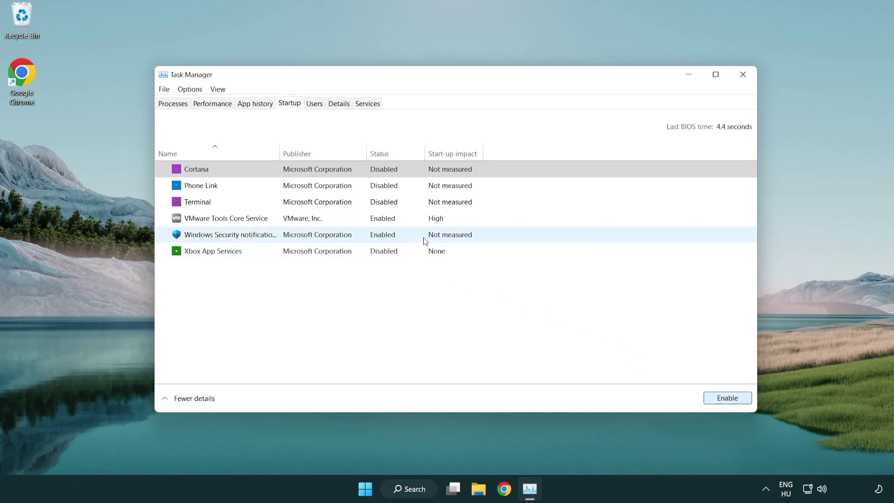
left_click(425, 240)
left_click(705, 395)
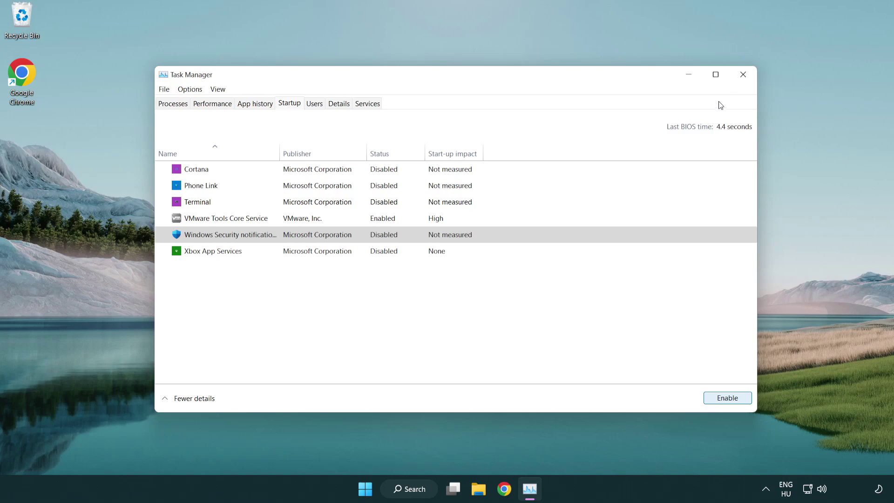
Close Task Manager and download dxwebsetup.exe from the DirectX page in Chrome.
left_click(745, 80)
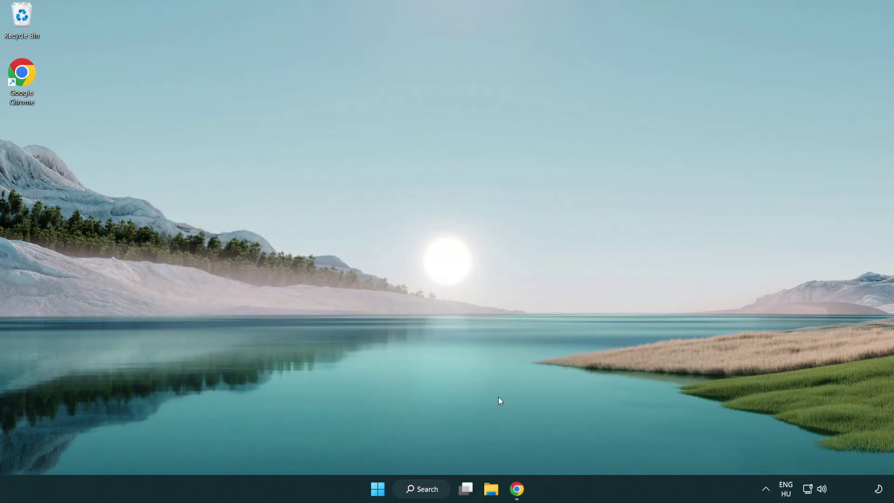
left_click(517, 489)
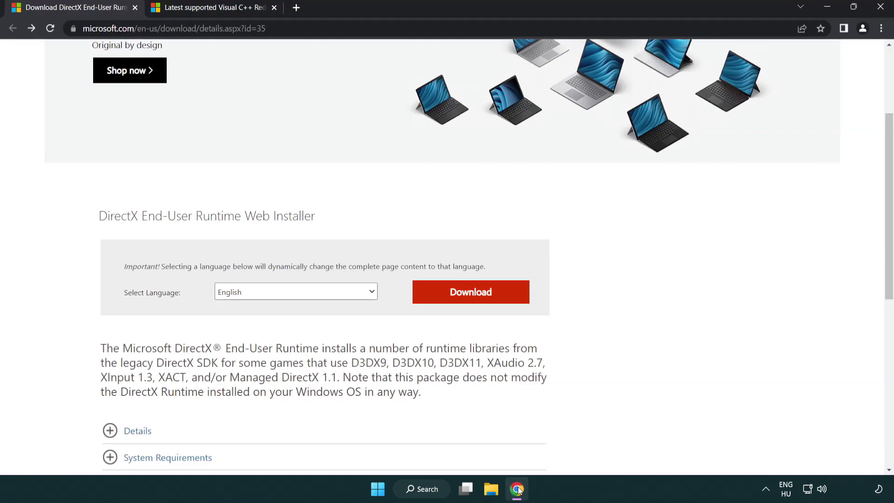
scroll(383, 416, "up", 3)
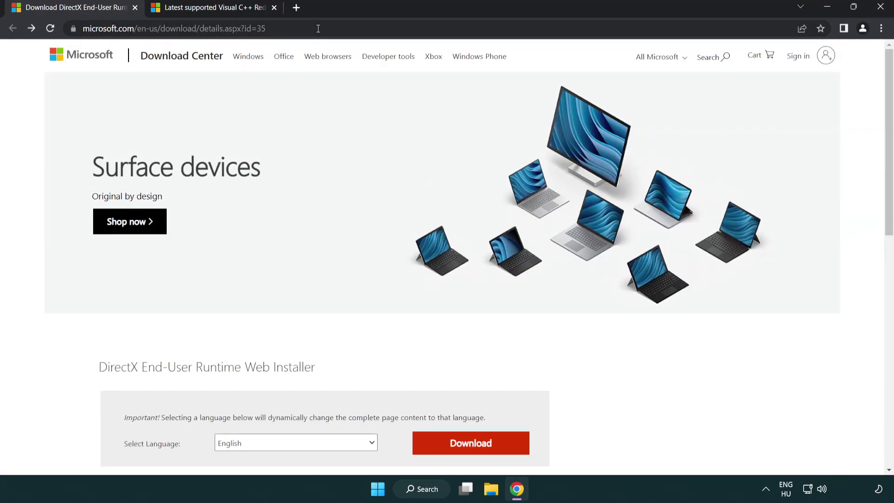
left_click(56, 21)
left_click(855, 202)
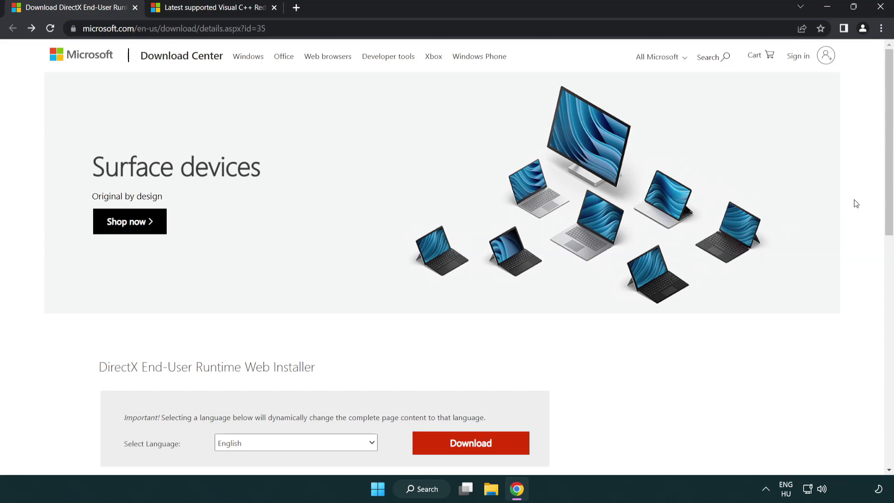
left_click_drag(887, 203, 888, 259)
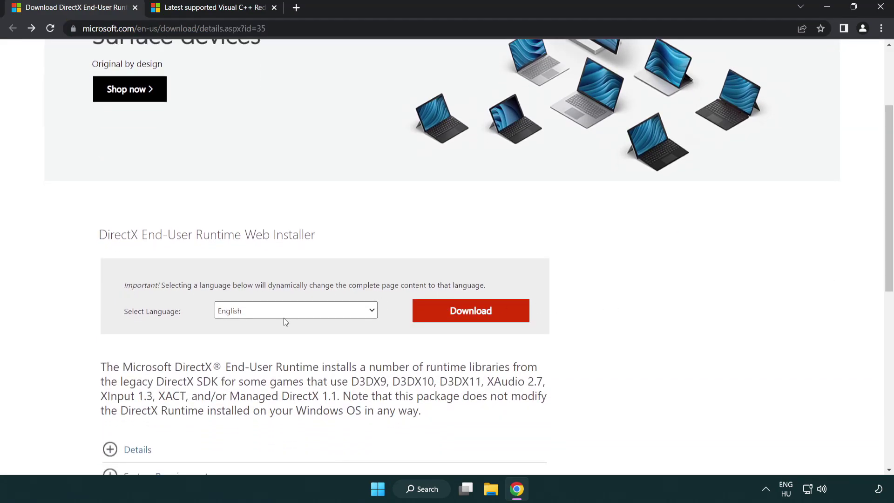
left_click(475, 321)
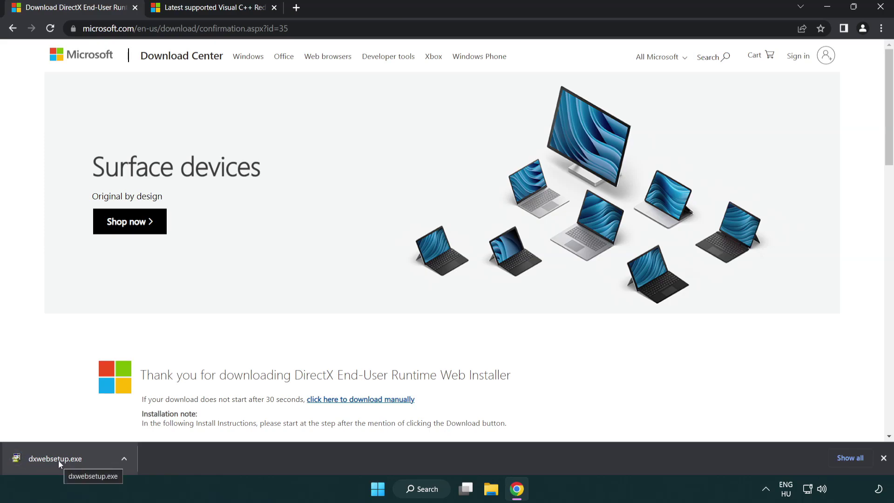
Launch dxwebsetup.exe, centre its window, and accept the DirectX license agreement.
left_click(58, 460)
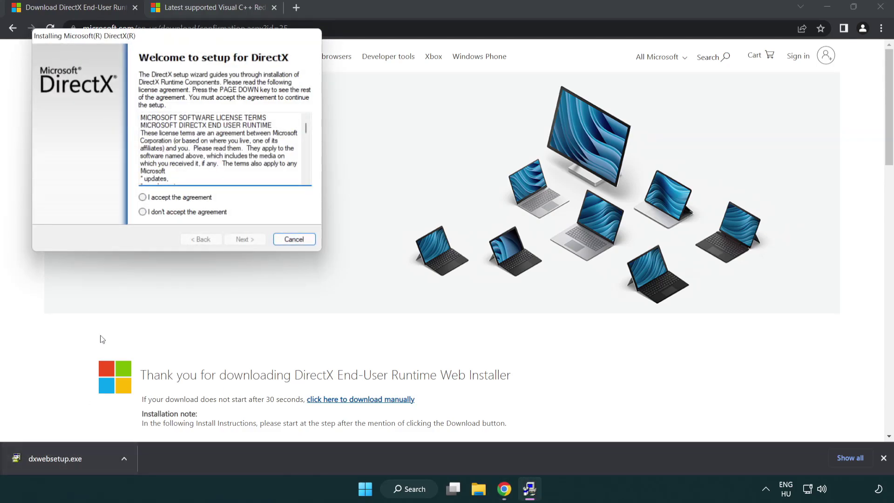
left_click_drag(136, 40, 393, 139)
left_click_drag(563, 227, 562, 274)
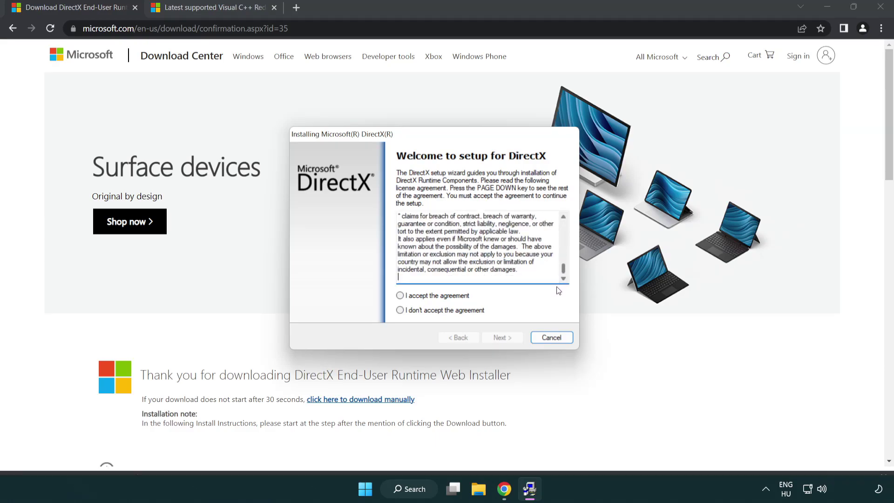
left_click(400, 298)
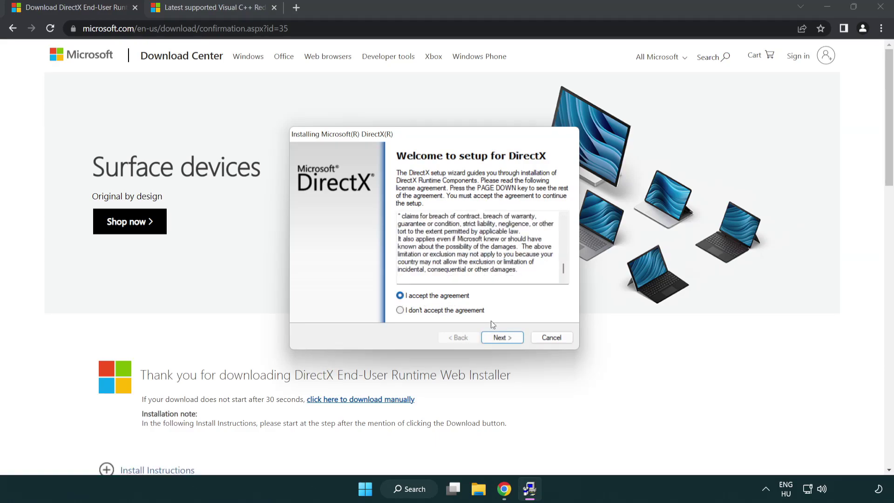
left_click(502, 339)
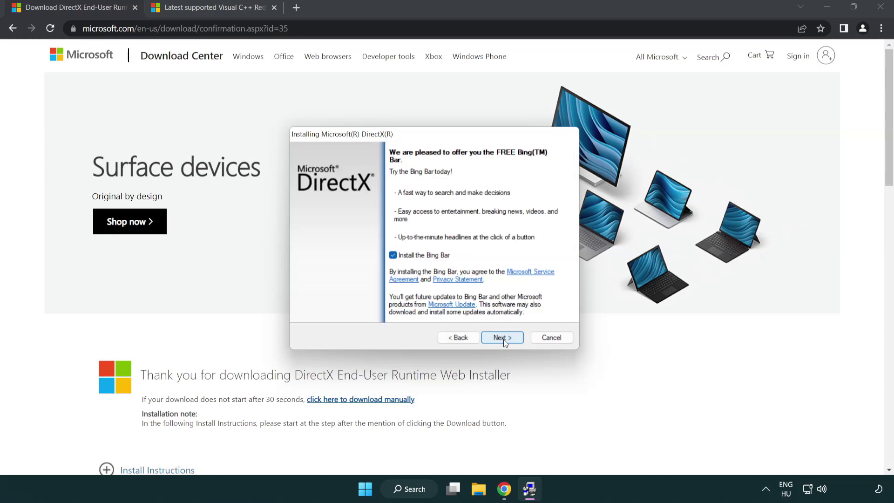
Skip the Bing Bar, run the install, and finish since DirectX is already current.
left_click(395, 257)
left_click(500, 338)
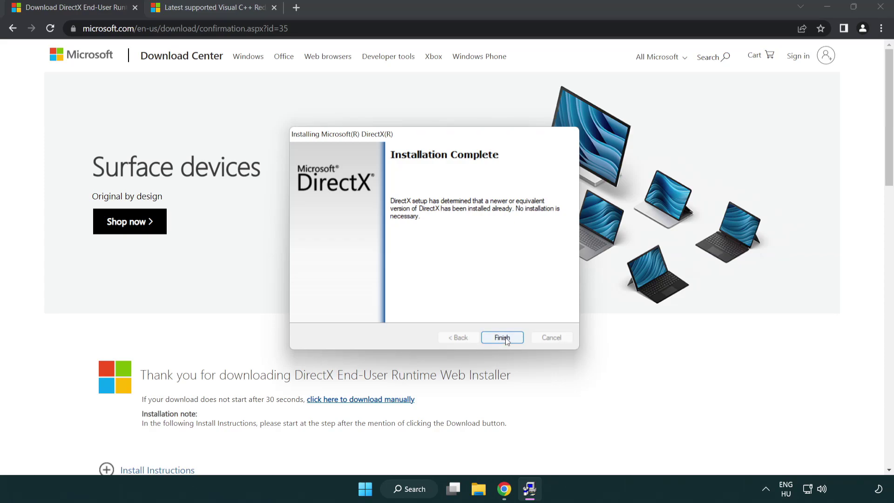
left_click(504, 334)
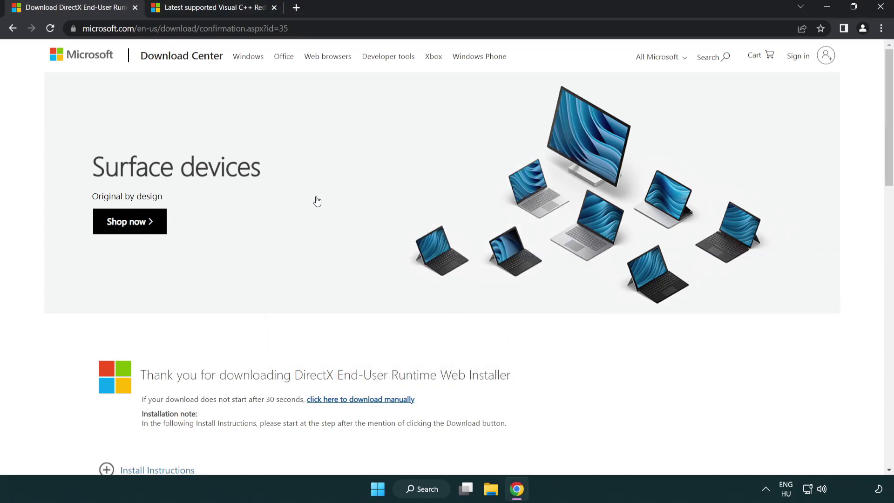
Close the DirectX tab, download the ARM64, x86 and x64 VC++ redistributables, and launch VC_redist.arm64.exe.
left_click(135, 8)
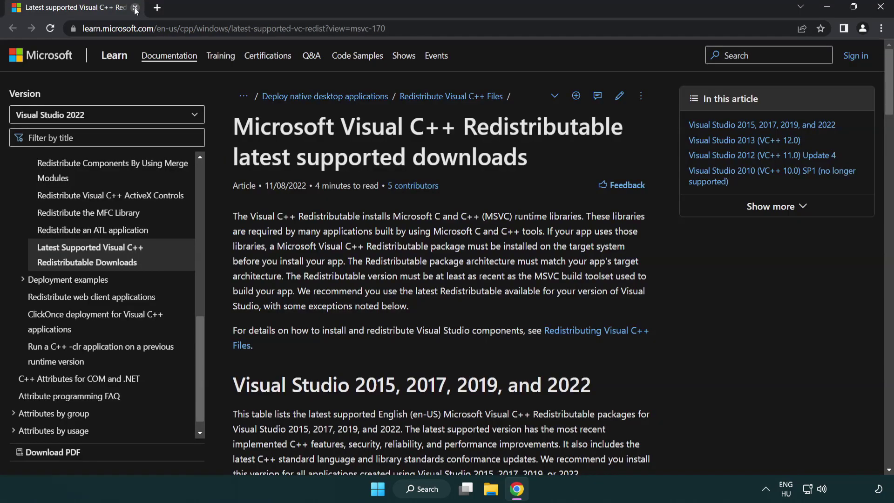
left_click(413, 31)
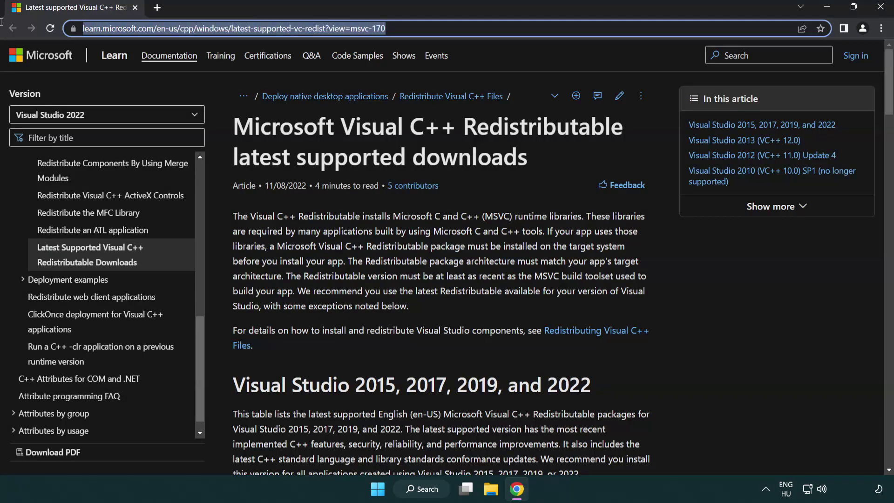
left_click(460, 154)
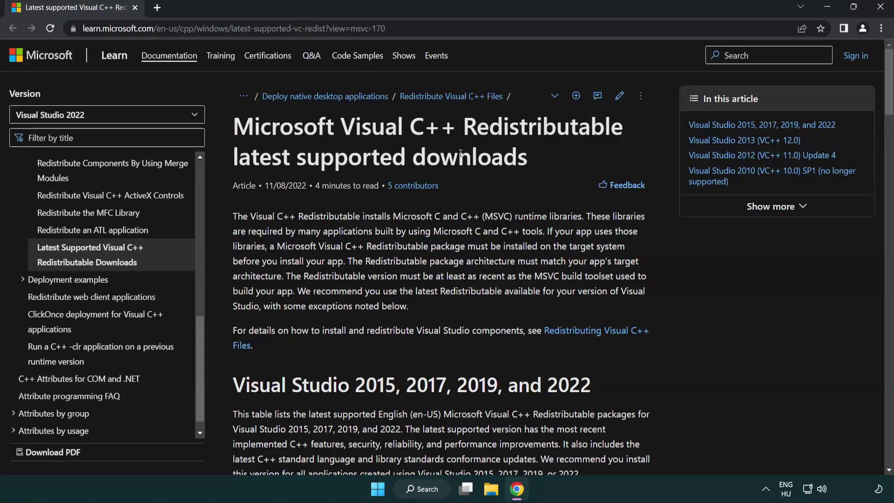
scroll(460, 153, "down", 6)
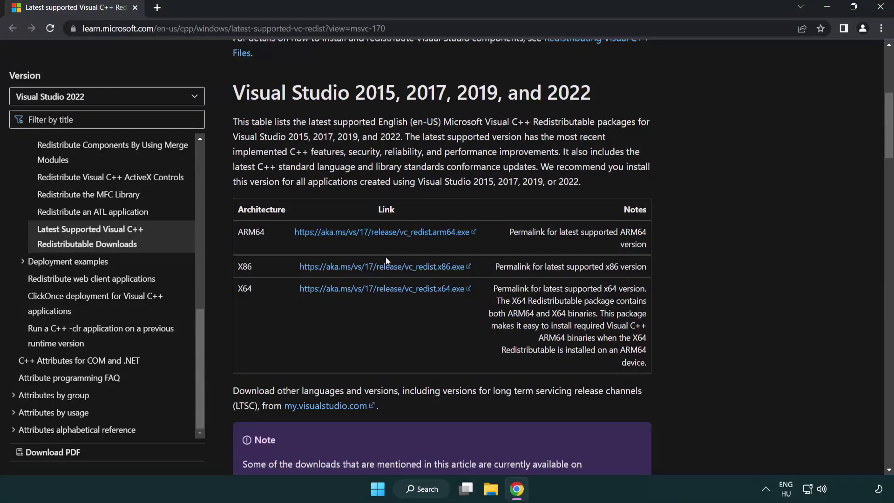
left_click(366, 234)
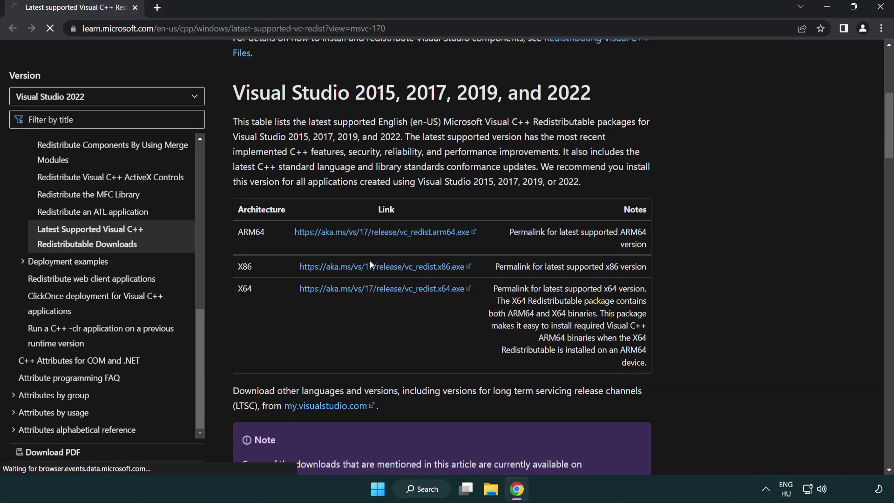
left_click(375, 290)
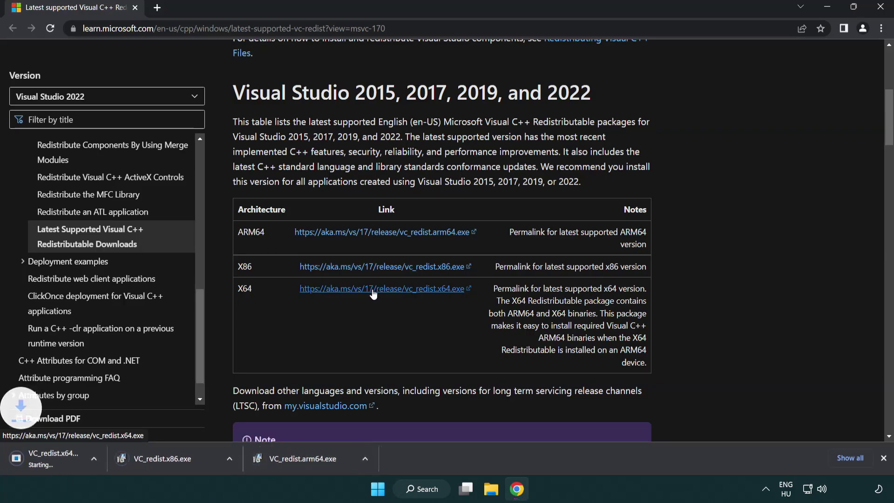
left_click(342, 465)
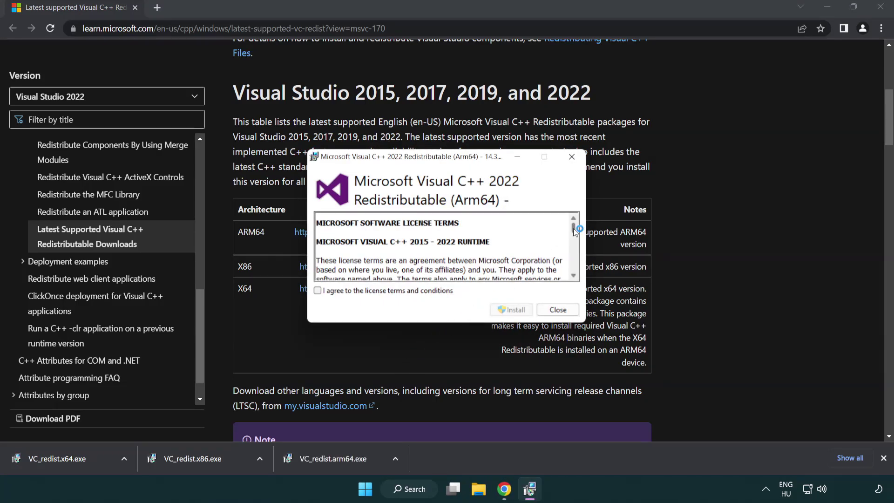
Accept the license and try installing the ARM64 redistributable, dismissing its unsupported failure.
left_click_drag(574, 229, 580, 272)
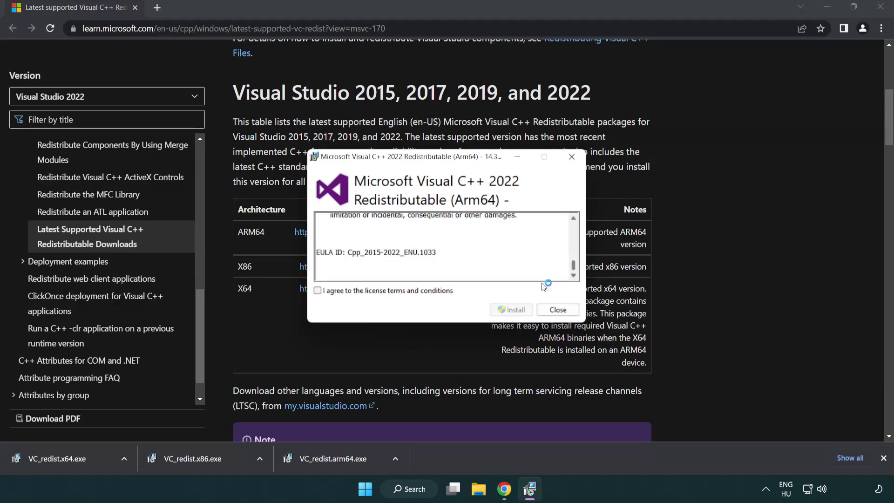
left_click(321, 290)
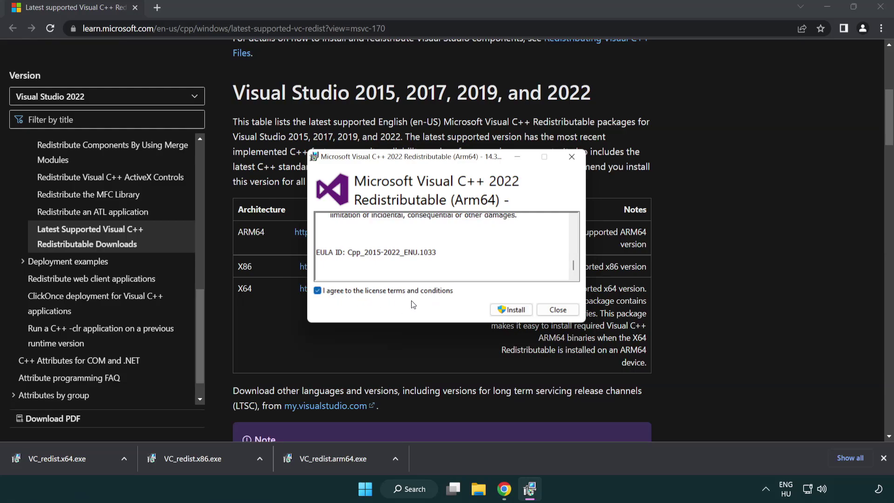
left_click(498, 309)
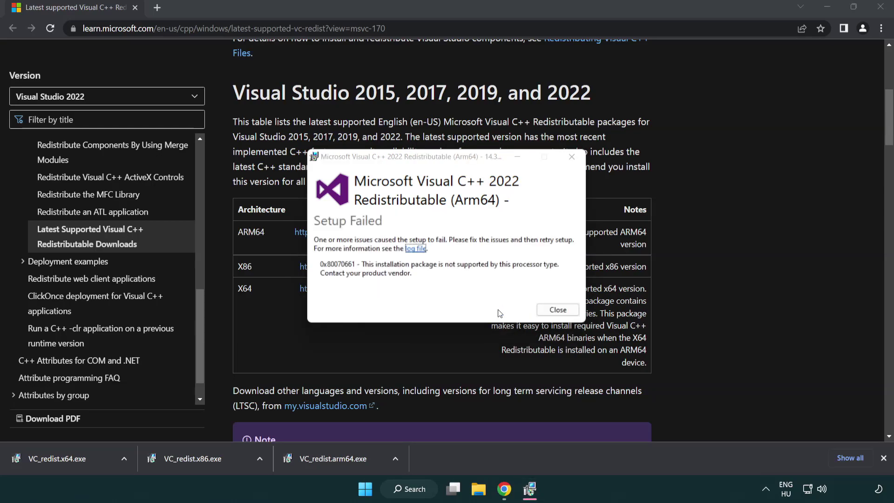
left_click(557, 310)
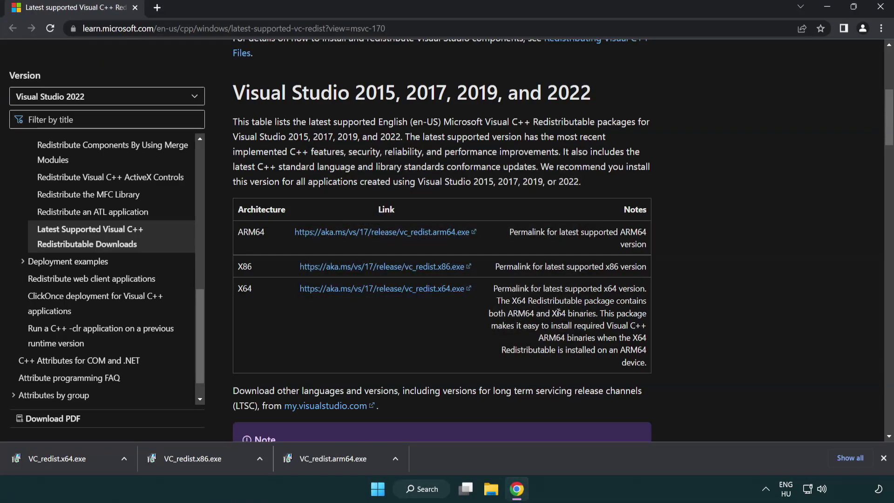
Install the x86 and x64 Visual C++ 2015-2022 redistributables, closing each without restarting.
left_click(200, 465)
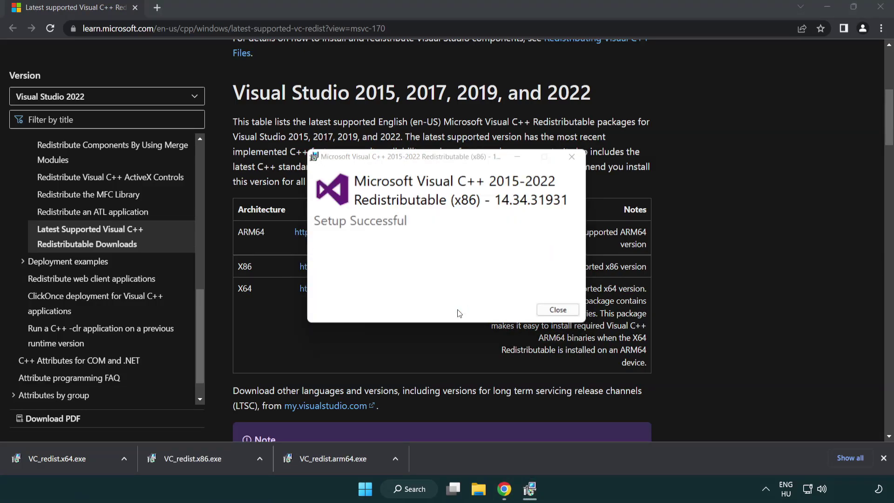
left_click(558, 309)
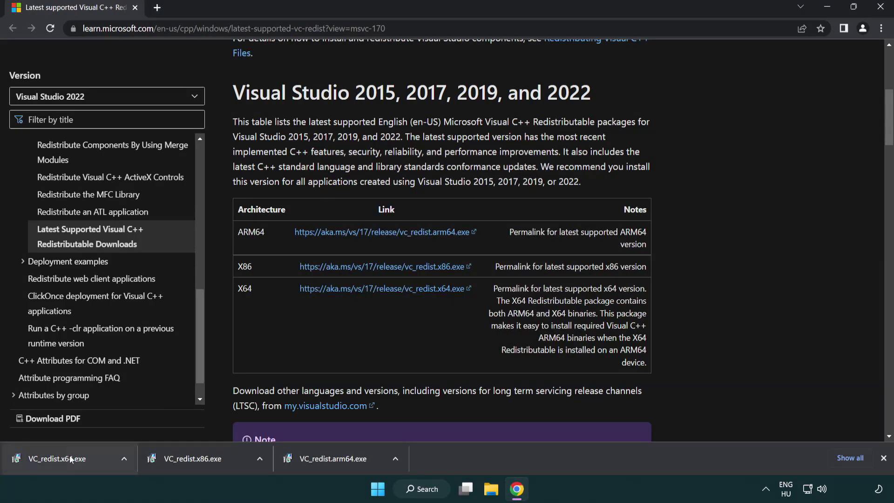
left_click(68, 457)
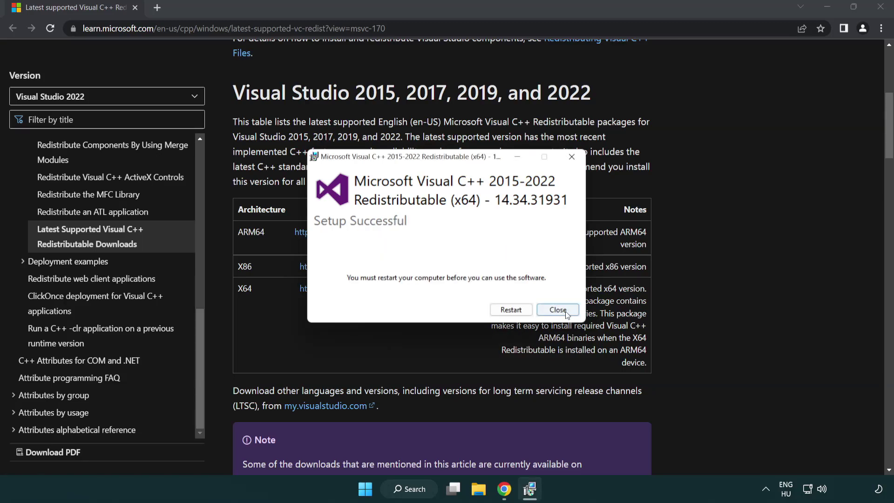
left_click(558, 310)
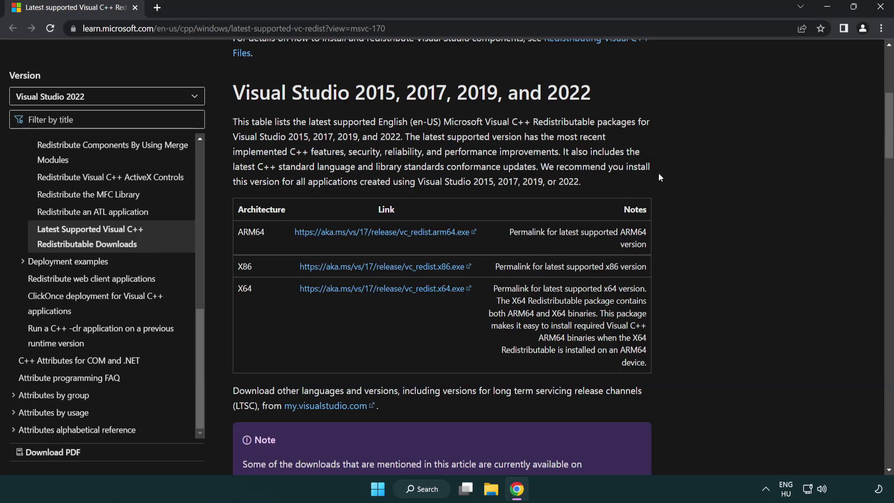
Close Chrome and launch Command Prompt as administrator by searching 'cmd'.
left_click(879, 8)
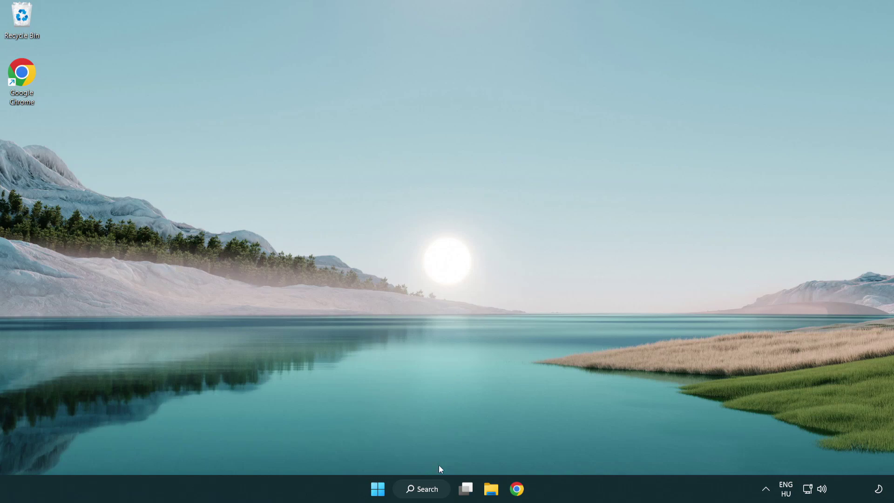
left_click(417, 489)
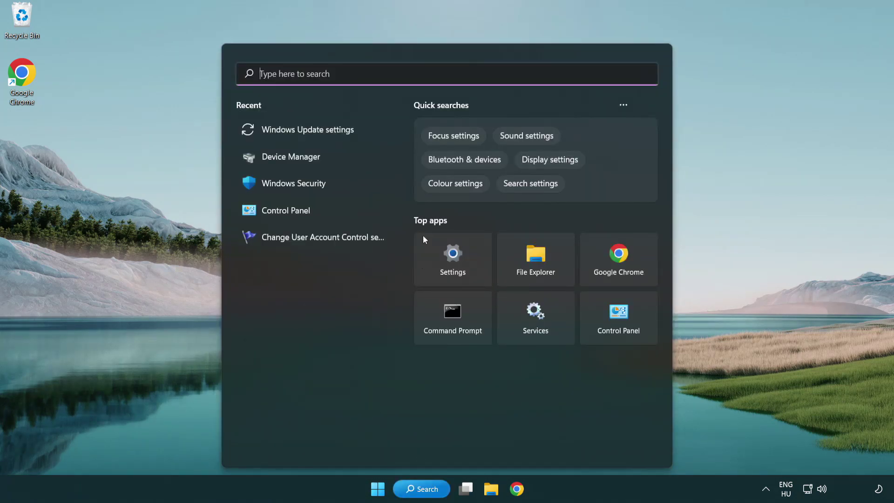
type("cmd")
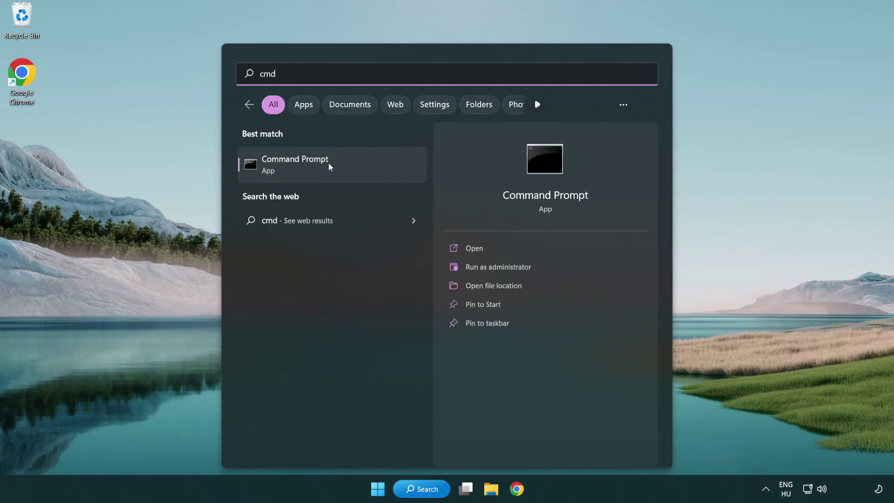
right_click(343, 169)
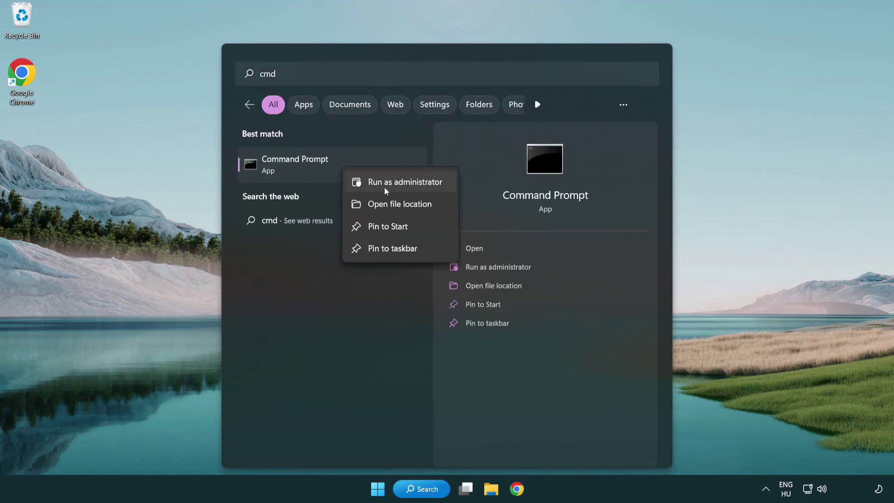
left_click(404, 186)
left_click_drag(319, 53, 451, 91)
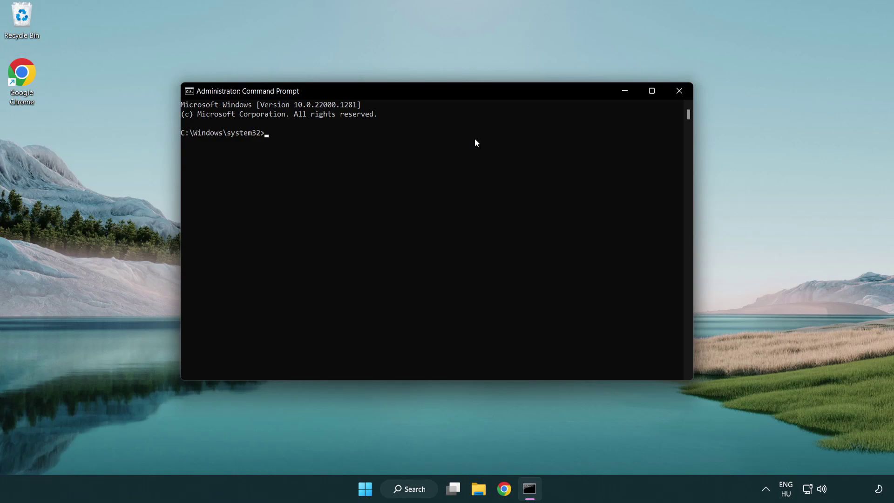
Run sfc /scannow in the administrator Command Prompt.
type("sfc /")
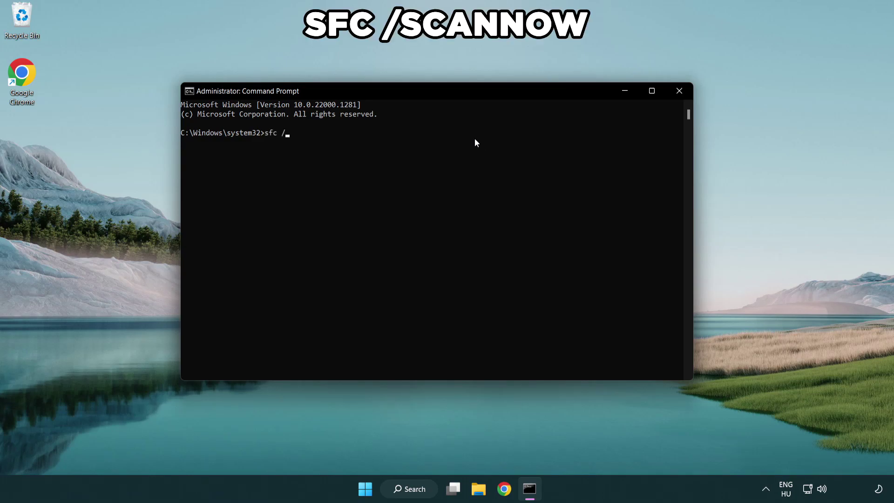
type("scannow")
key("Return")
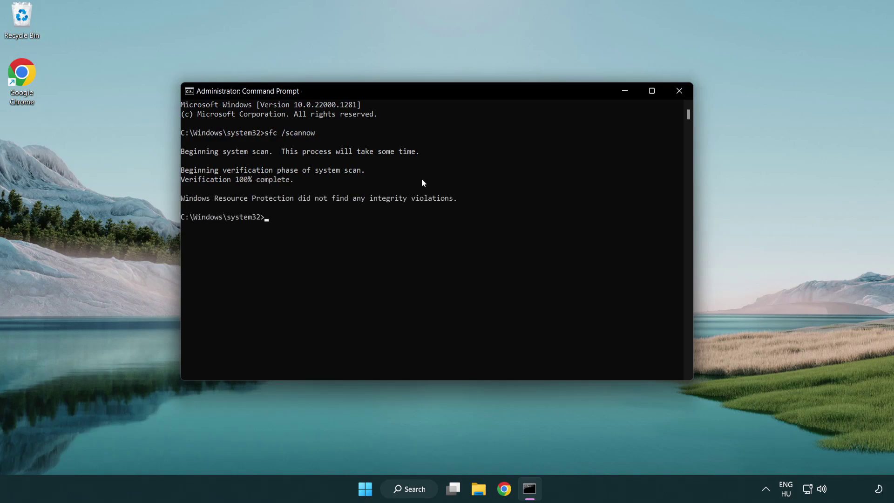
Close Command Prompt and bring up the Start menu's power options for a restart.
left_click(679, 91)
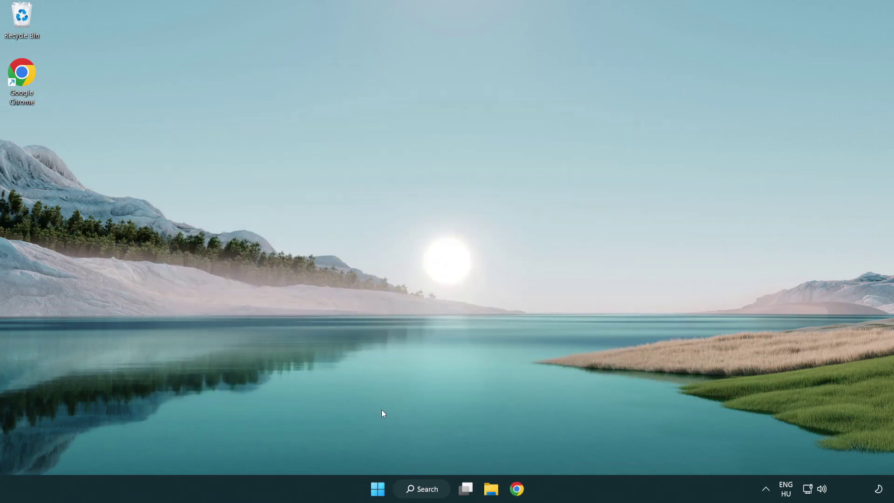
left_click(371, 491)
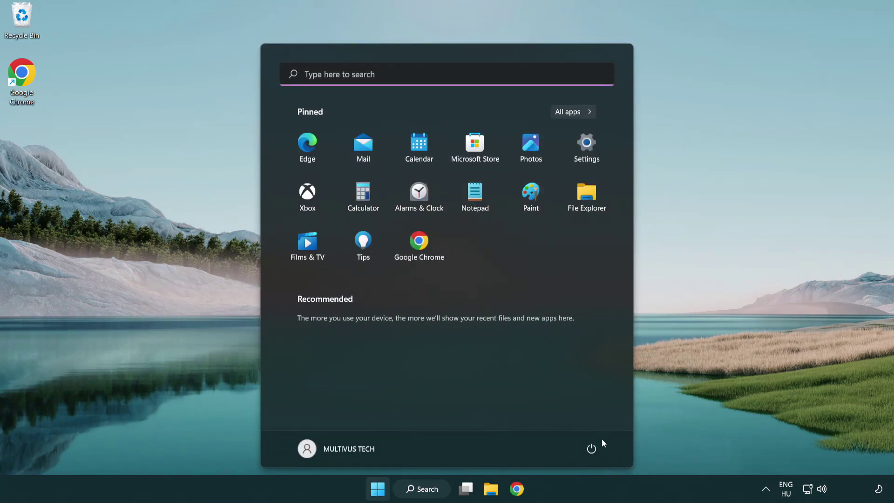
left_click(595, 448)
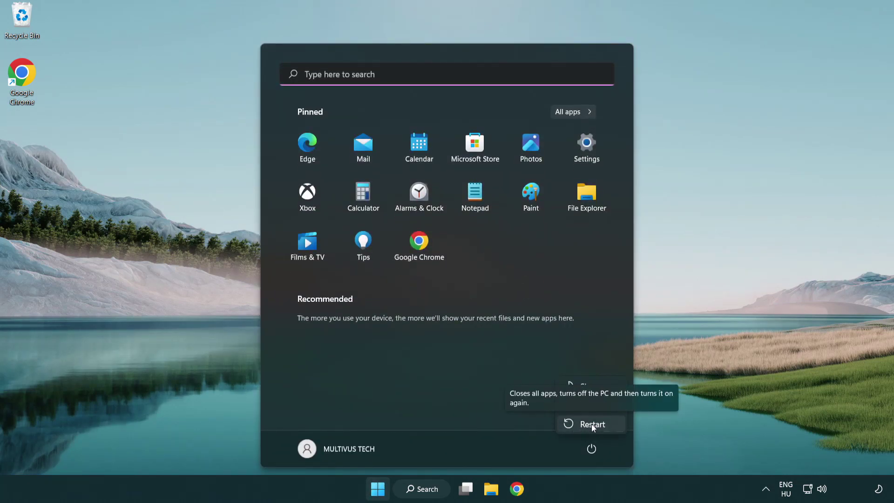